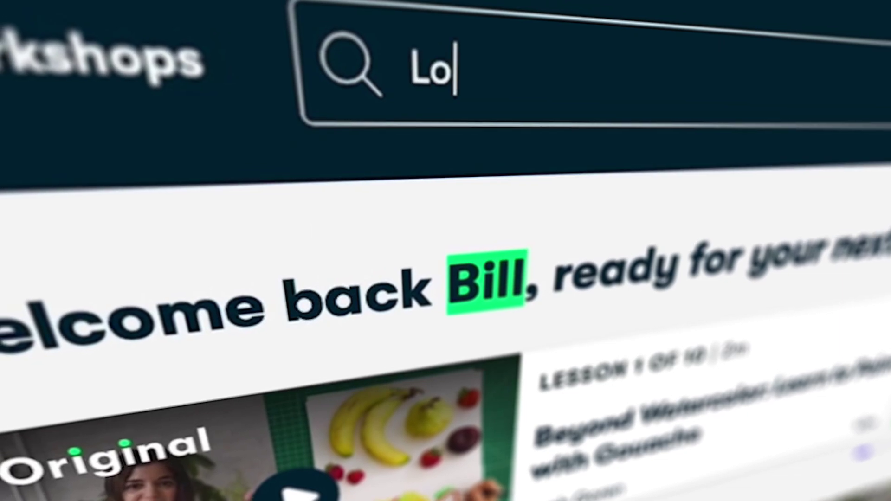
Step: Search TurboSquid for 'earth' models and filter the results to Free
type("go Design")
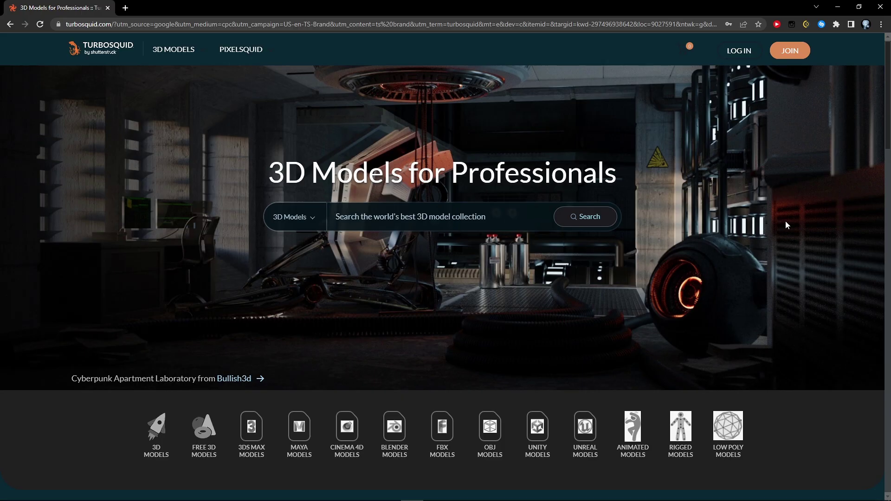
type("rth")
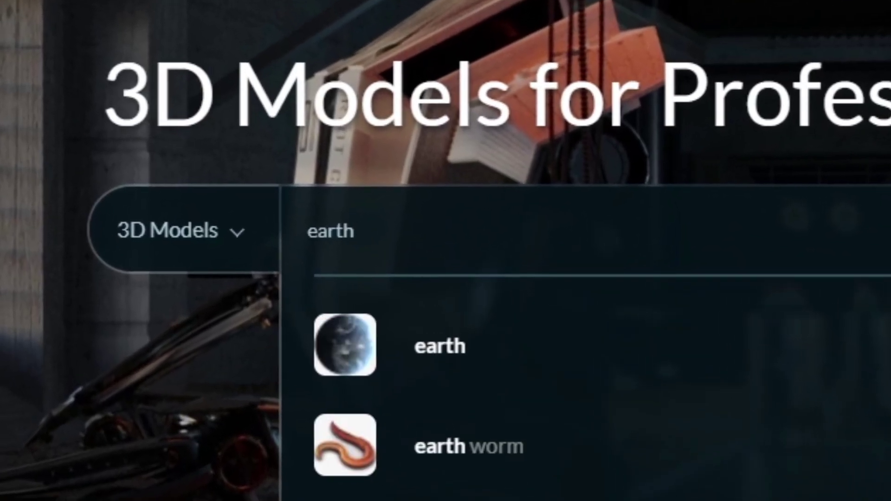
key("Return")
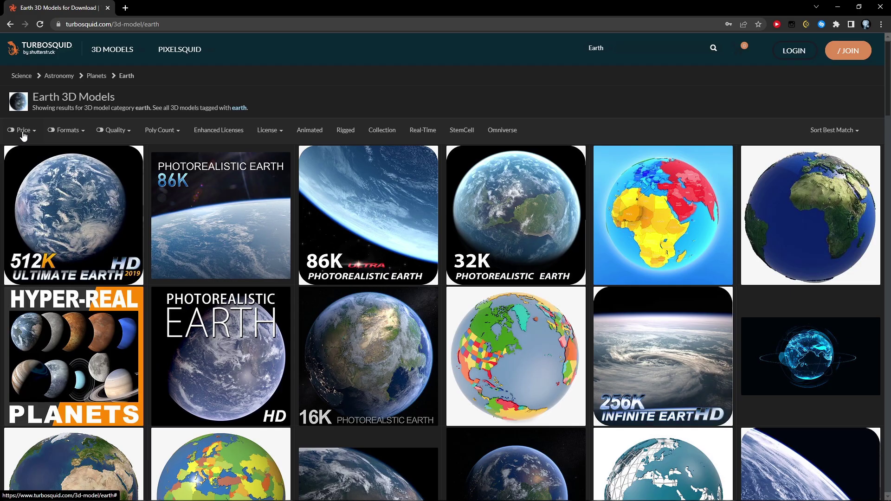
left_click(27, 134)
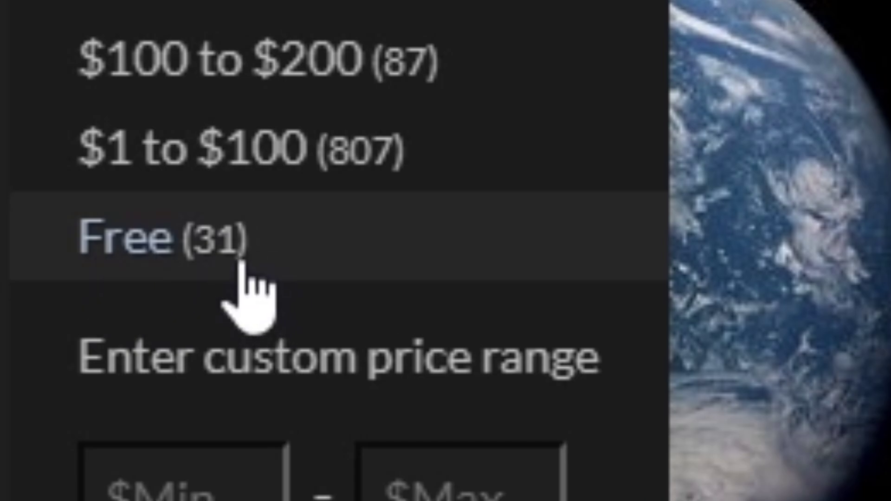
left_click(240, 264)
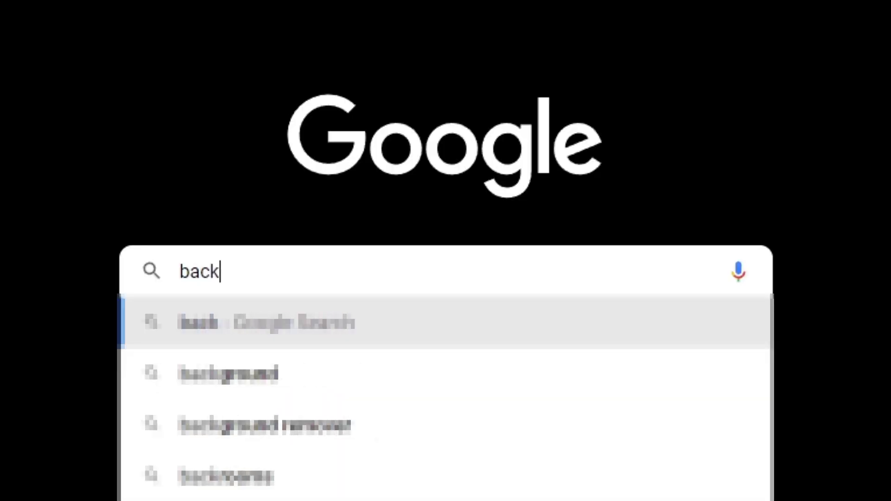
Step: Search Google Images for 'background with stars' and preview the first dark star image
type("gr")
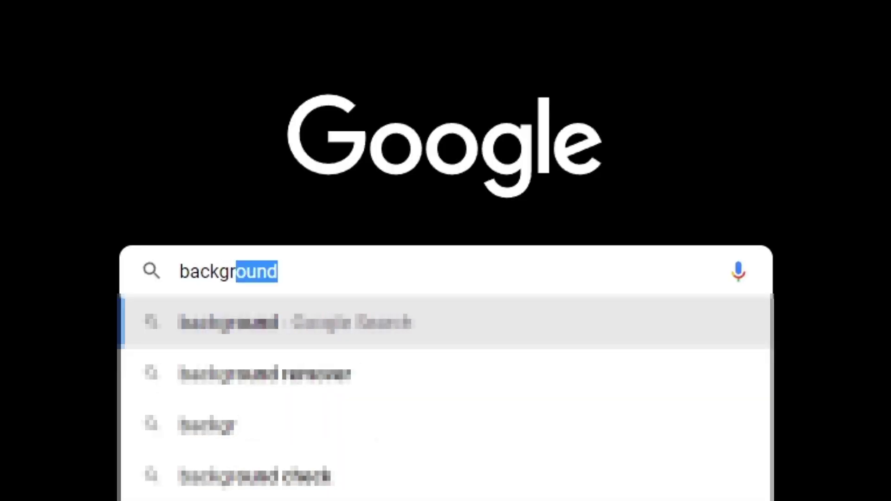
type("ouind with stars")
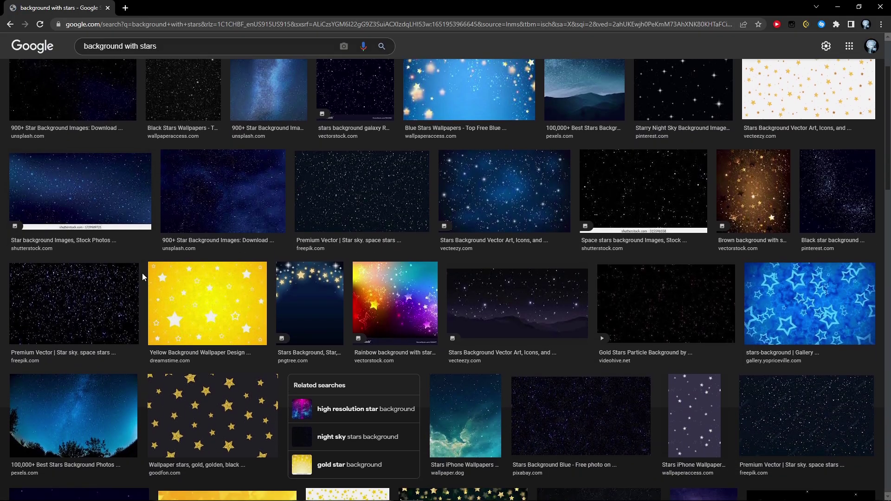
scroll(142, 273, "down", 8)
scroll(608, 328, "down", 8)
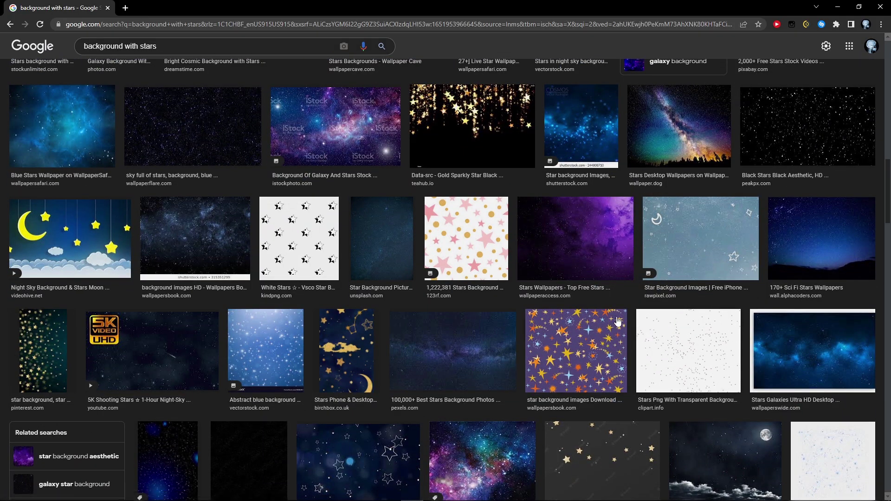
scroll(618, 321, "down", 5)
scroll(654, 333, "up", 3)
scroll(675, 388, "down", 12)
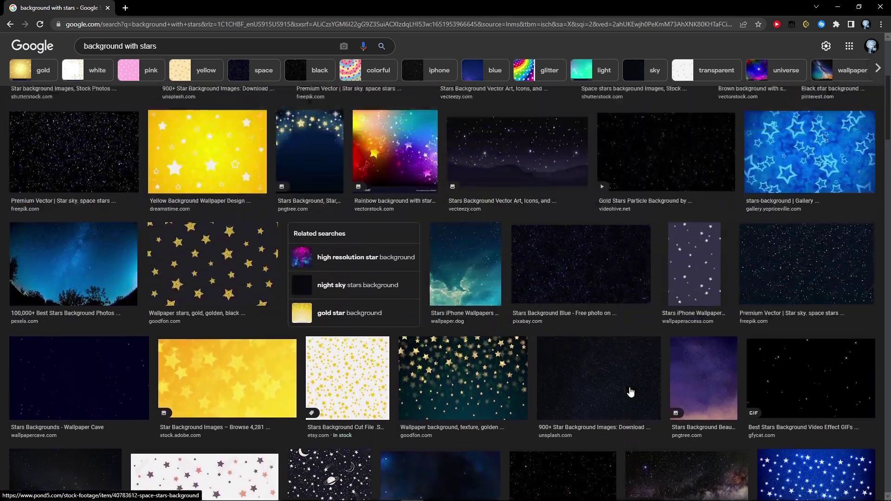
scroll(630, 393, "up", 1)
scroll(630, 392, "up", 4)
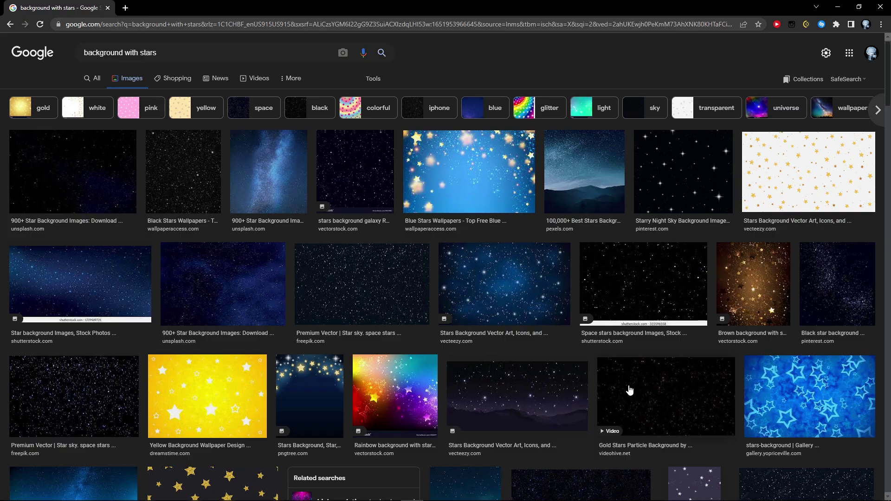
left_click(68, 177)
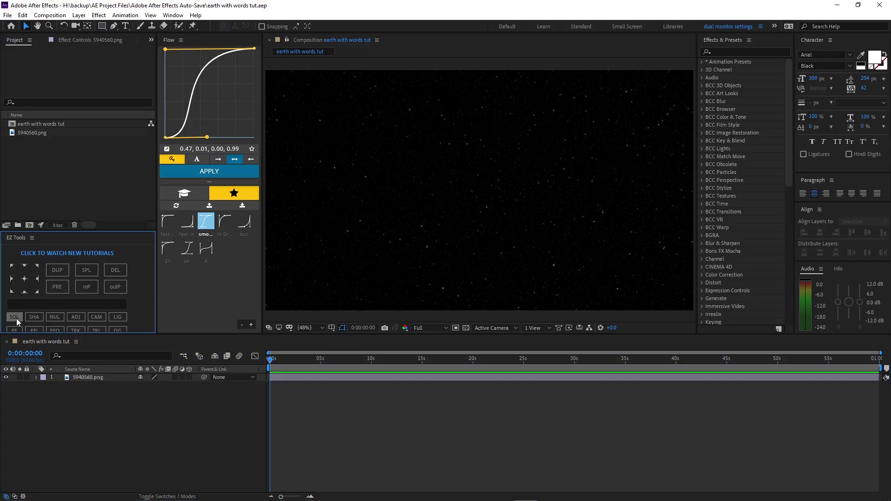
Step: Add a Black solid layer and a hidden 'WAN' text layer to the composition
left_click(16, 317)
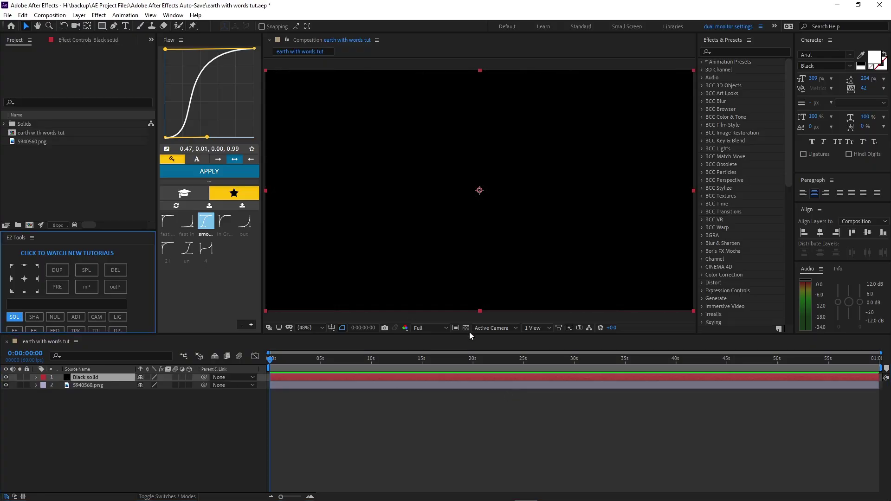
left_click(325, 377)
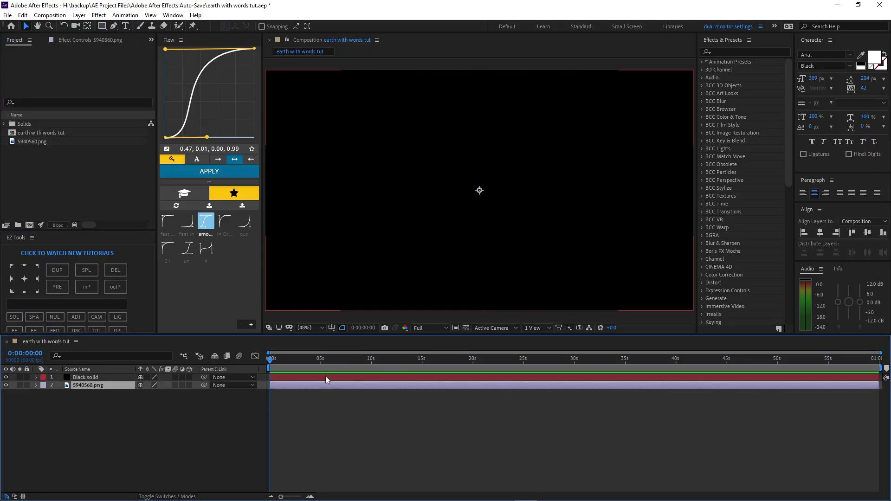
left_click(127, 26)
left_click(403, 187)
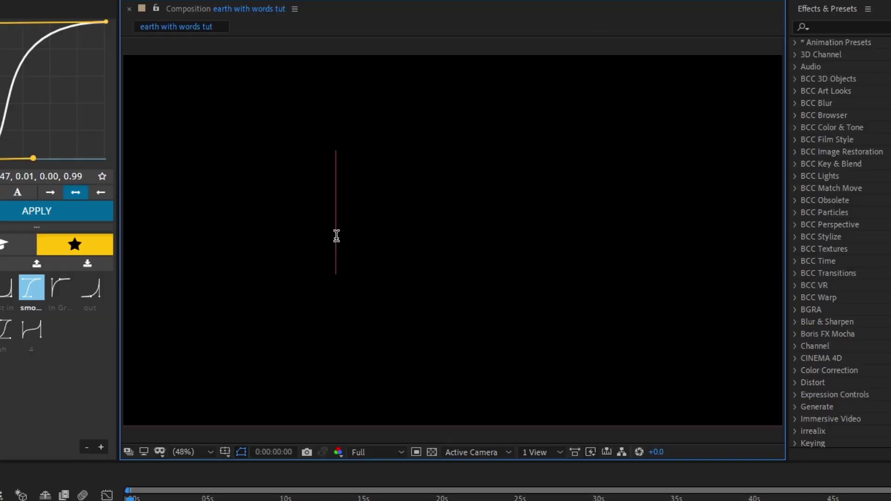
type("WAN")
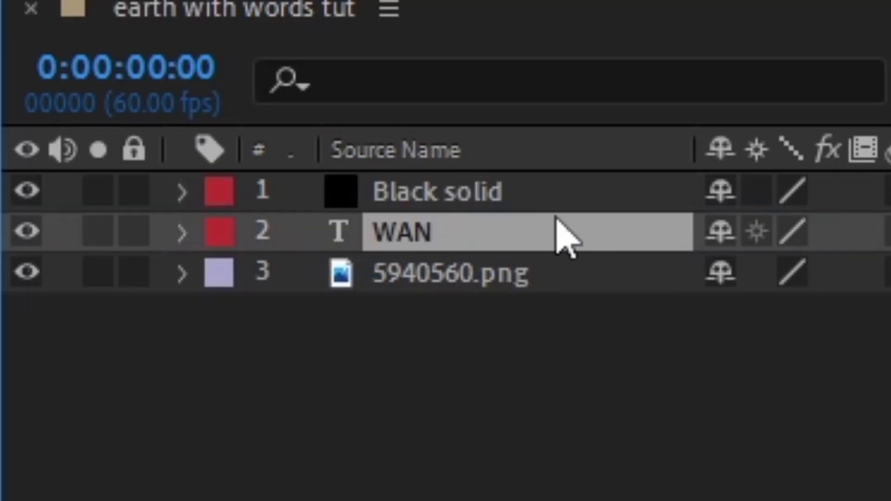
left_click(25, 232)
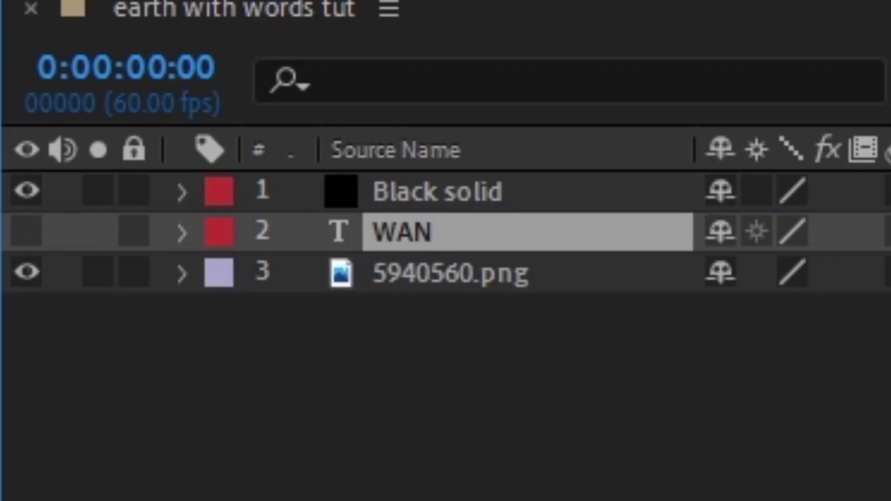
Step: Apply Video Copilot's Element effect to the Black solid layer
left_click(277, 378)
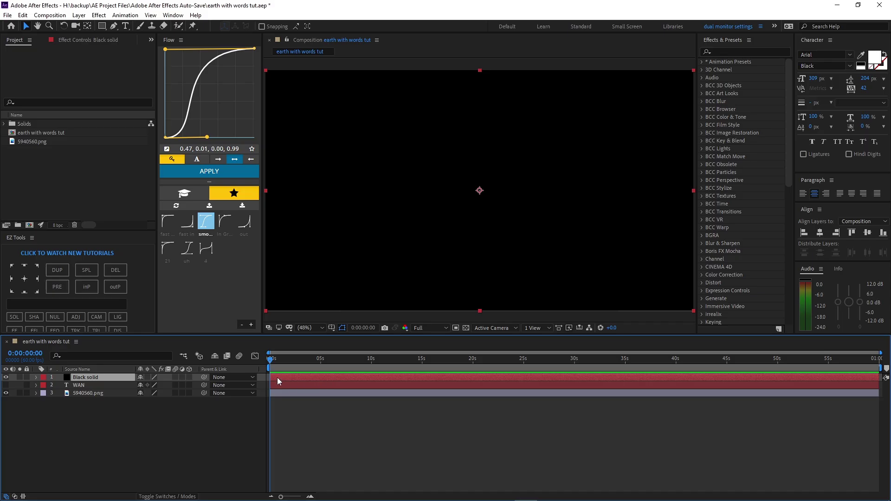
left_click(735, 50)
type("element")
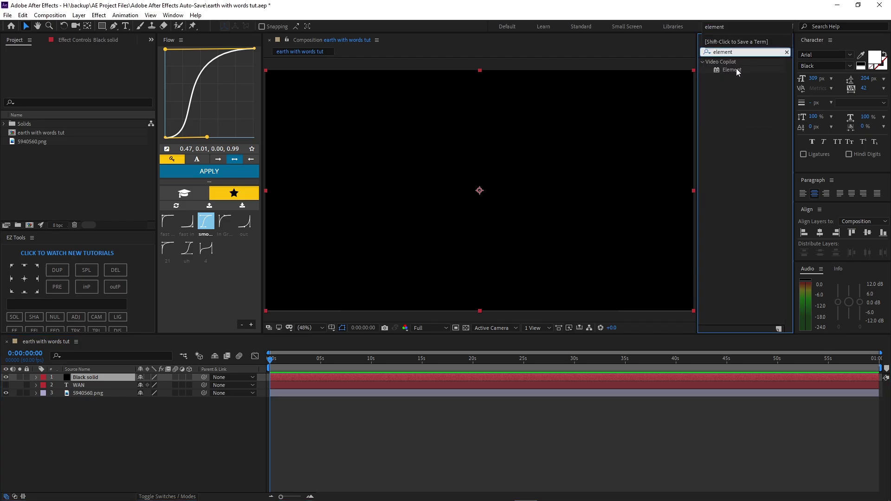
left_click_drag(737, 71, 387, 378)
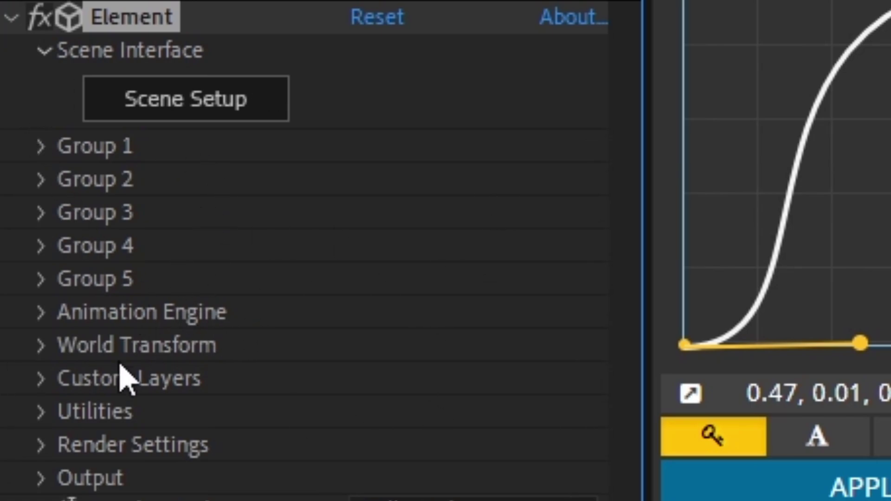
Step: Set Element's Custom Text and Masks Path Layer 1 to the WAN text layer
left_click(41, 379)
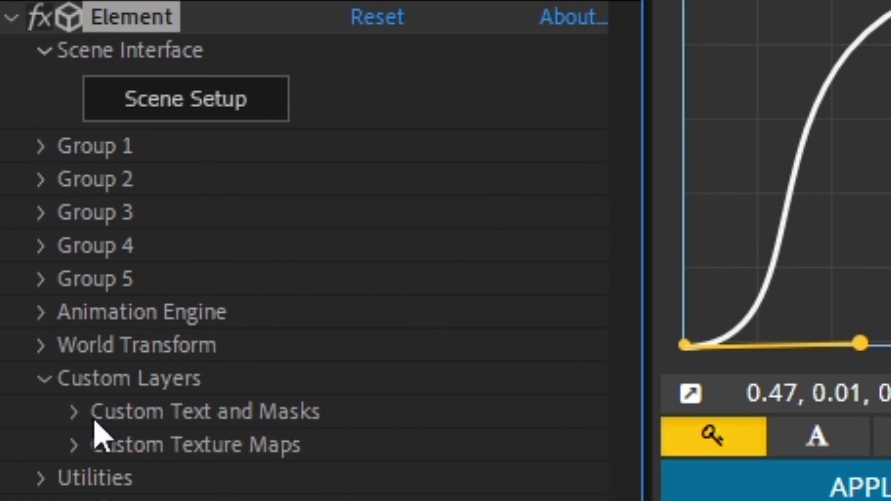
left_click(73, 412)
scroll(300, 448, "down", 4)
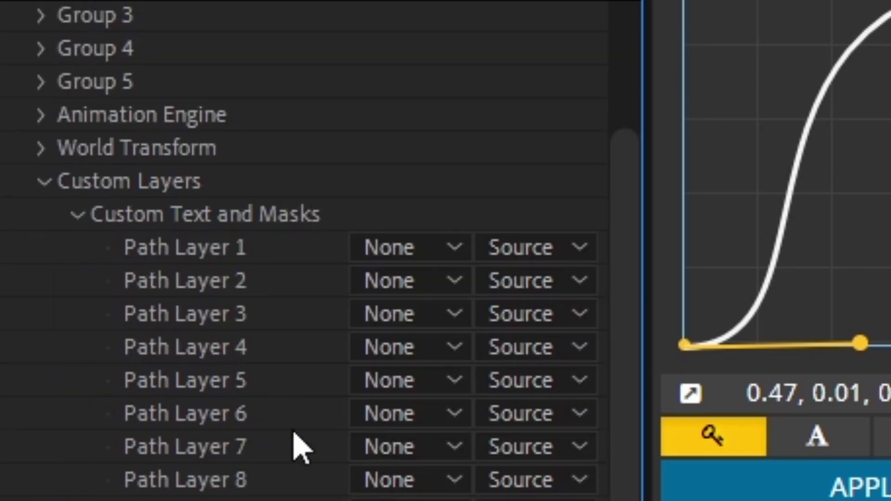
left_click(396, 251)
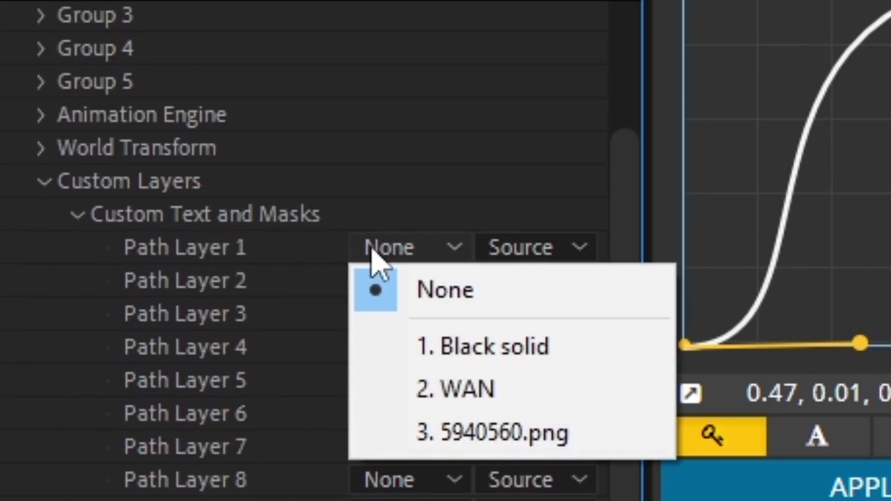
left_click(491, 400)
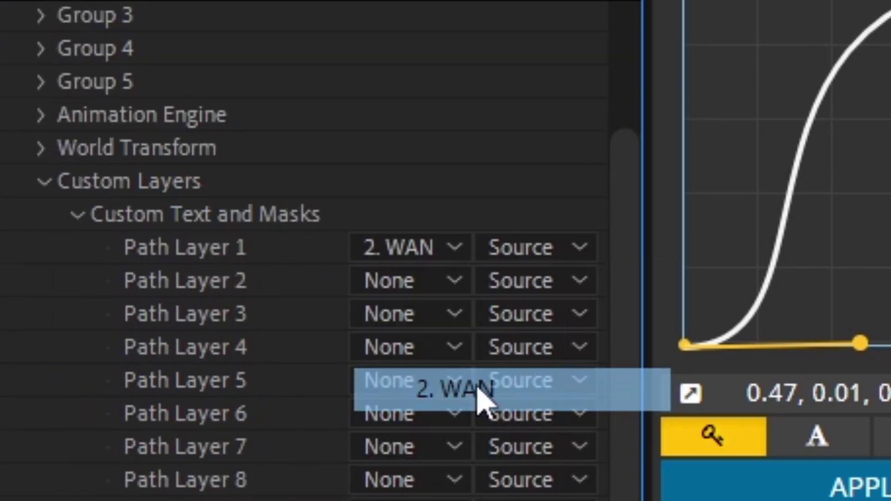
left_click(77, 215)
left_click(44, 378)
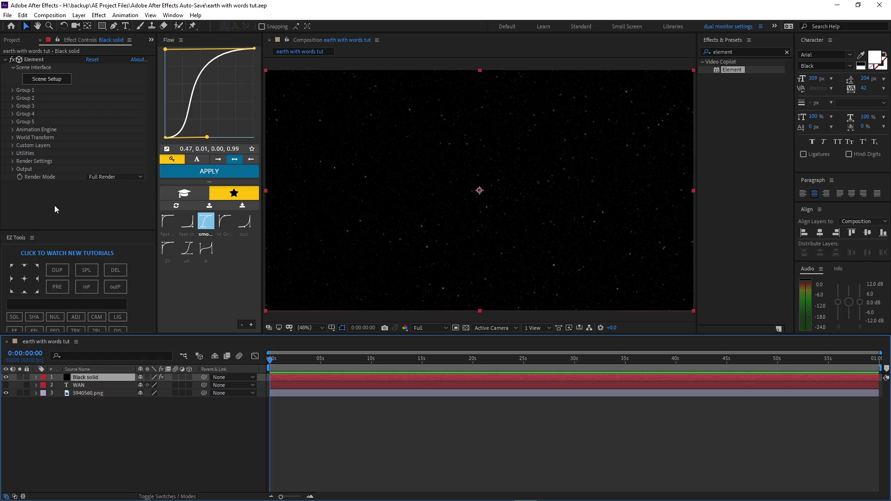
Step: Import the earth OBJ into Element's Scene Setup with Use Auto-Normals enabled
left_click(46, 80)
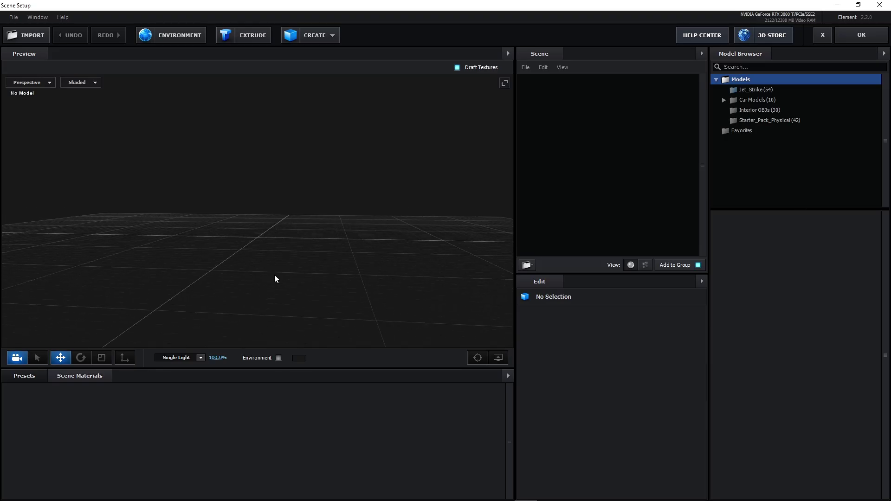
left_click_drag(310, 285, 309, 277)
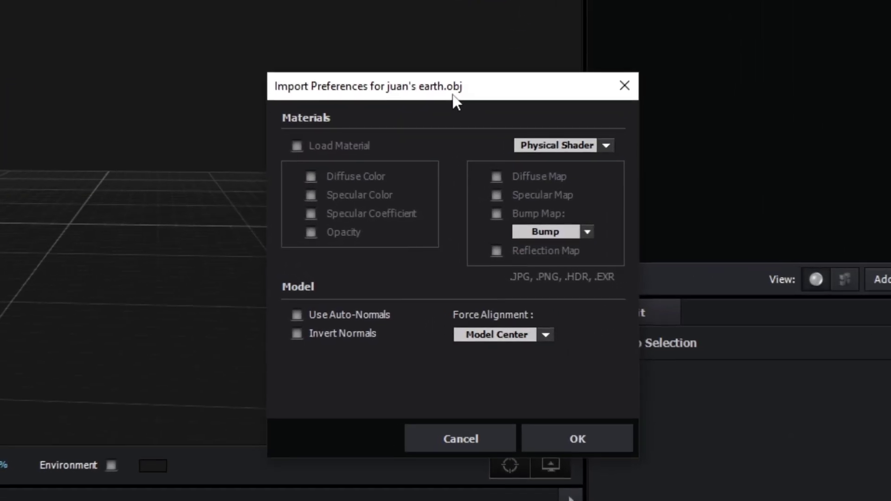
left_click(293, 318)
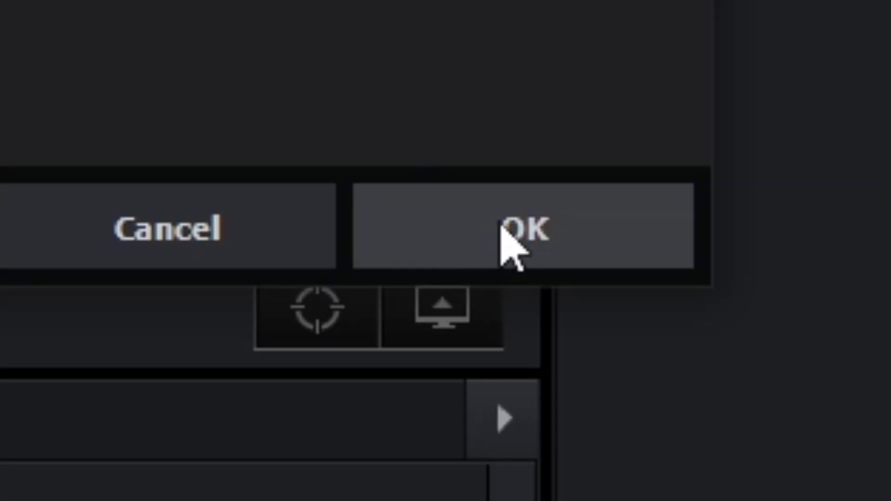
Step: Confirm the earth import, normalize its size, and select the wire_135059008 material
left_click(590, 468)
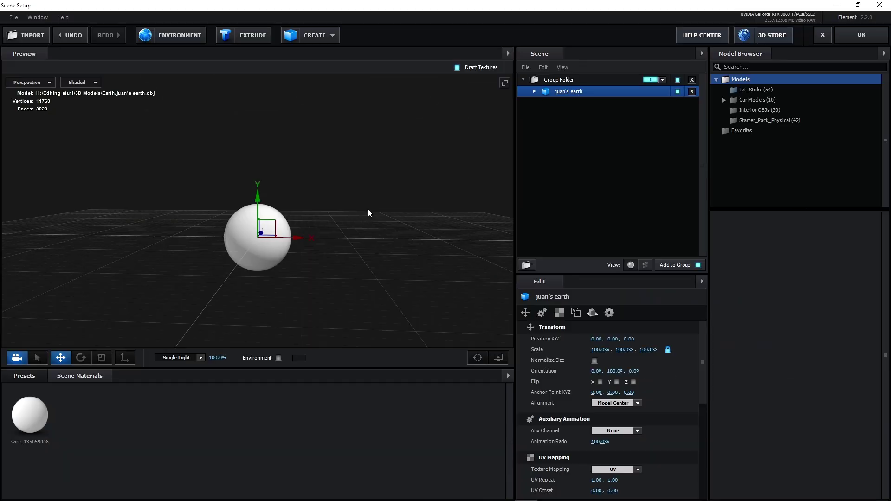
left_click_drag(350, 215, 309, 287)
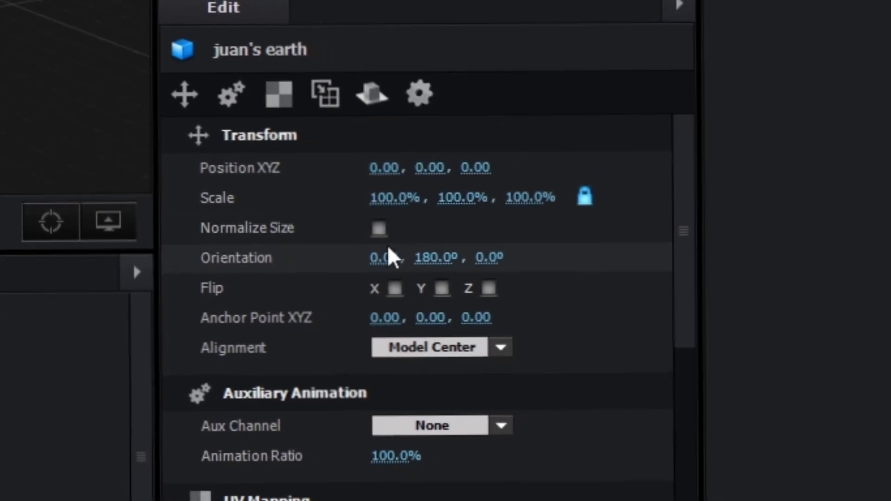
left_click(379, 217)
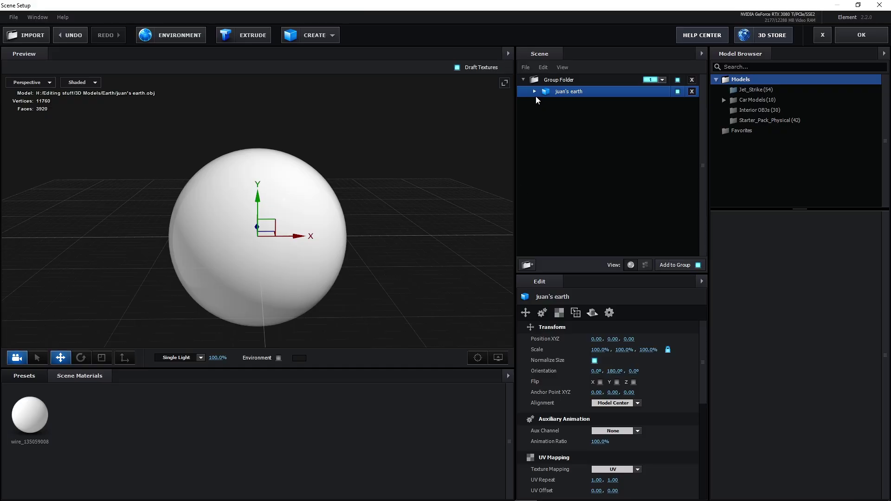
left_click(534, 91)
left_click(590, 104)
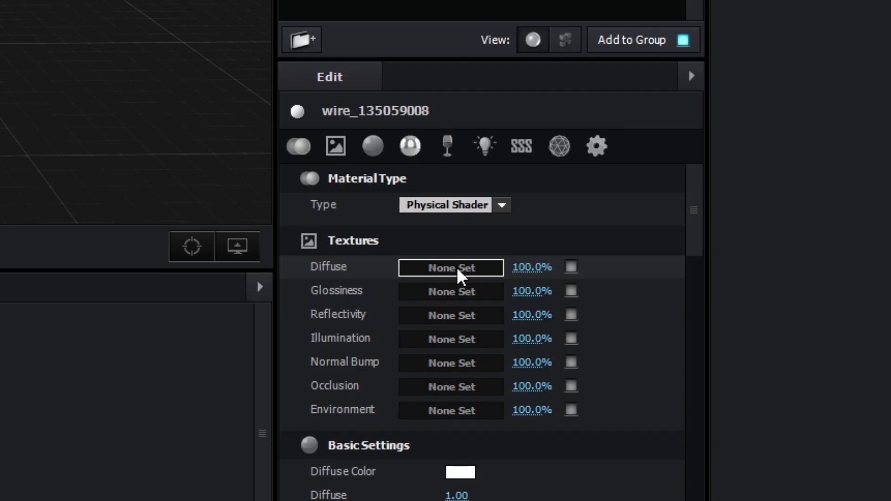
Step: Load earth_cloudy_diffuse as the earth material's Diffuse texture and inspect the globe
left_click(457, 266)
left_click_drag(495, 74, 441, 33)
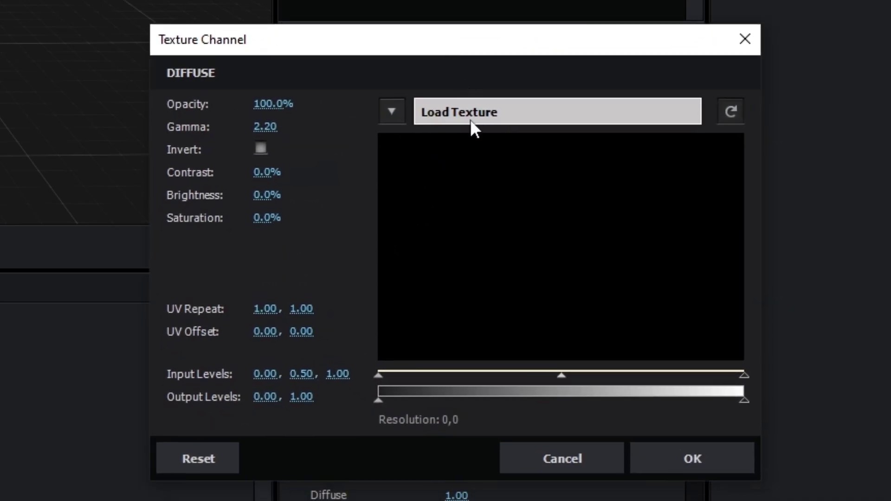
left_click(482, 117)
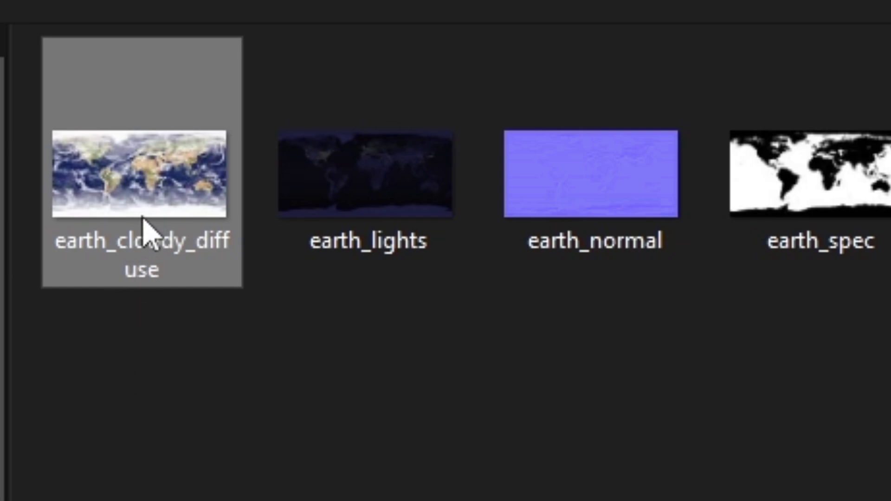
left_click(365, 209)
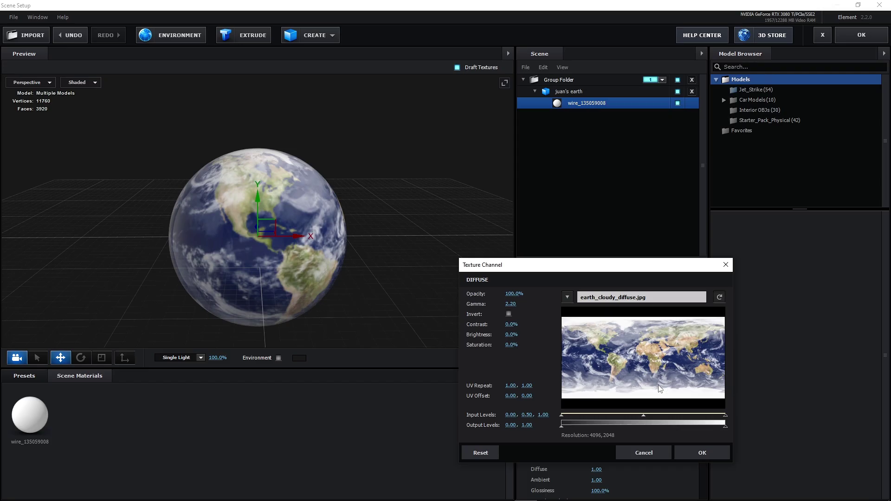
left_click(701, 453)
scroll(384, 243, "up", 6)
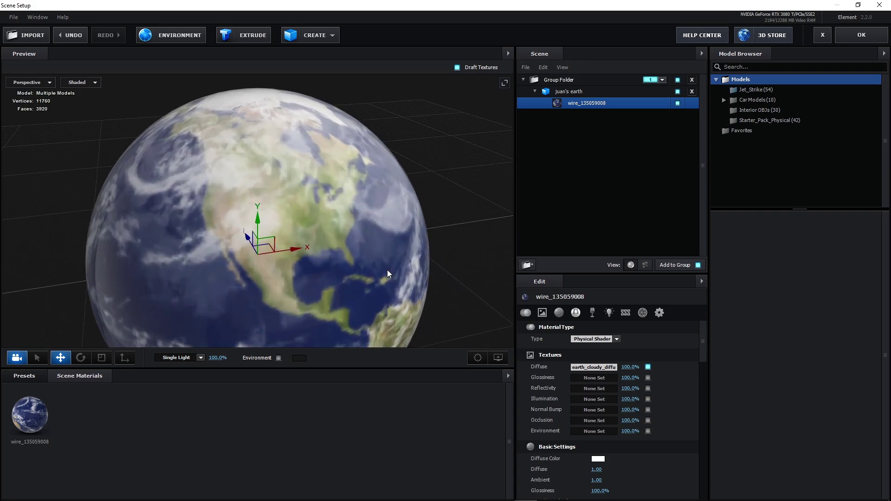
scroll(396, 273, "up", 2)
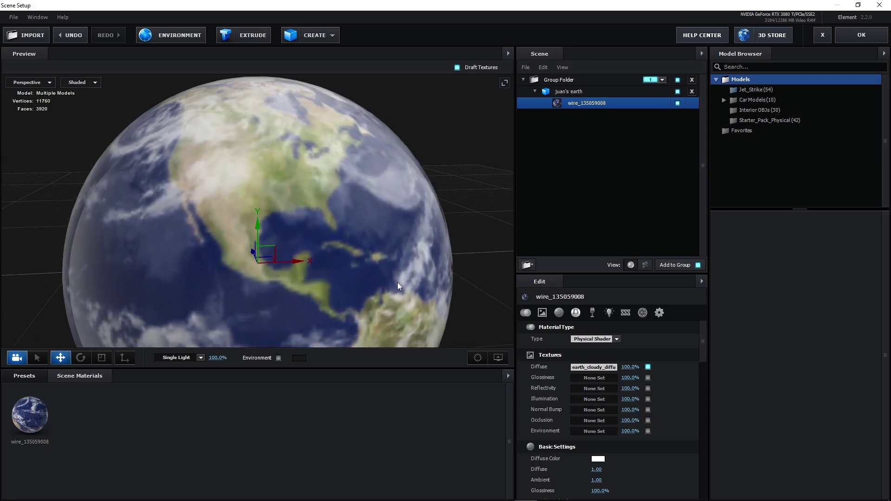
left_click_drag(397, 284, 429, 256)
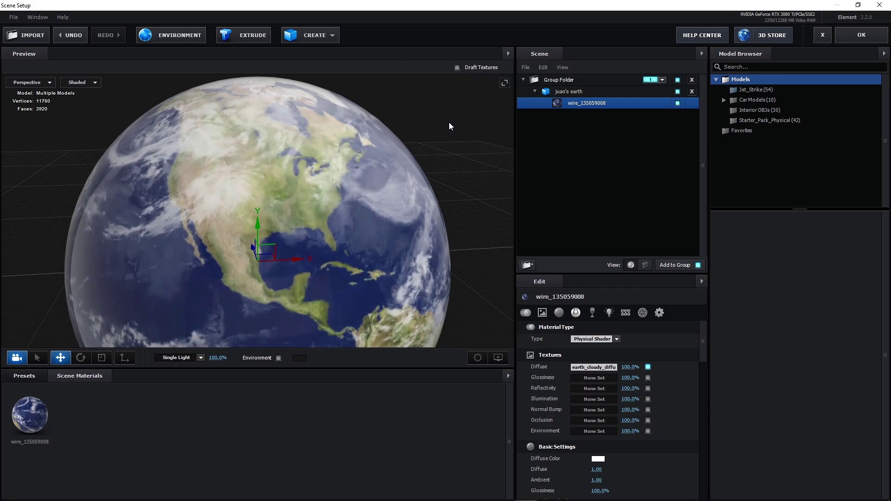
Step: Orbit the globe and try raising the Normal Bump strength, then undo it
left_click_drag(449, 121, 407, 180)
scroll(386, 225, "up", 2)
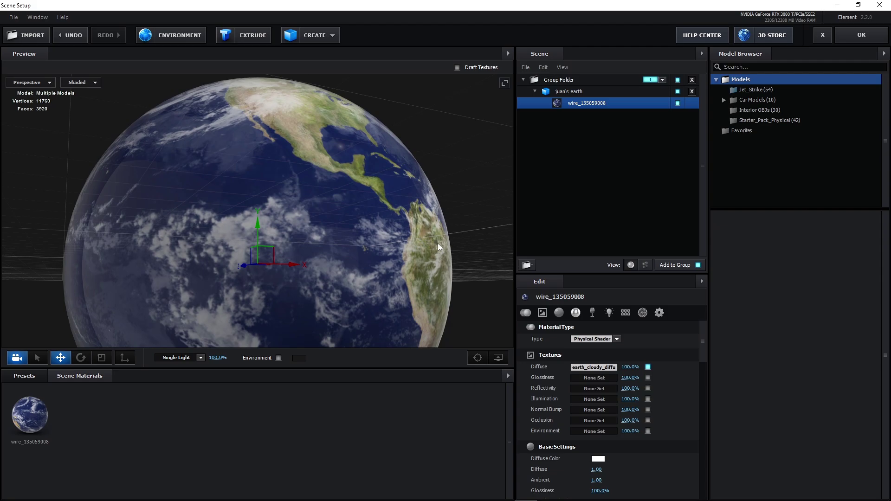
left_click_drag(446, 204, 436, 221)
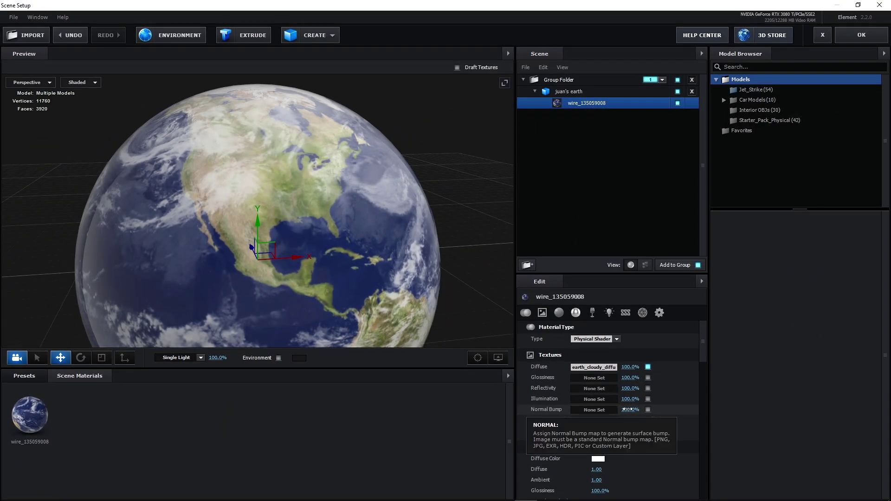
left_click_drag(631, 410, 649, 410)
left_click_drag(725, 407, 738, 408)
left_click_drag(434, 257, 444, 252)
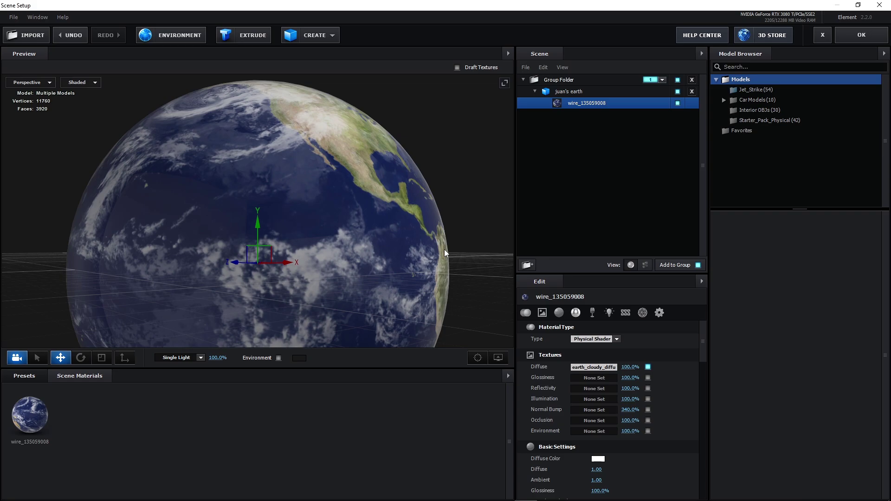
key("ctrl+z")
left_click_drag(492, 329, 441, 302)
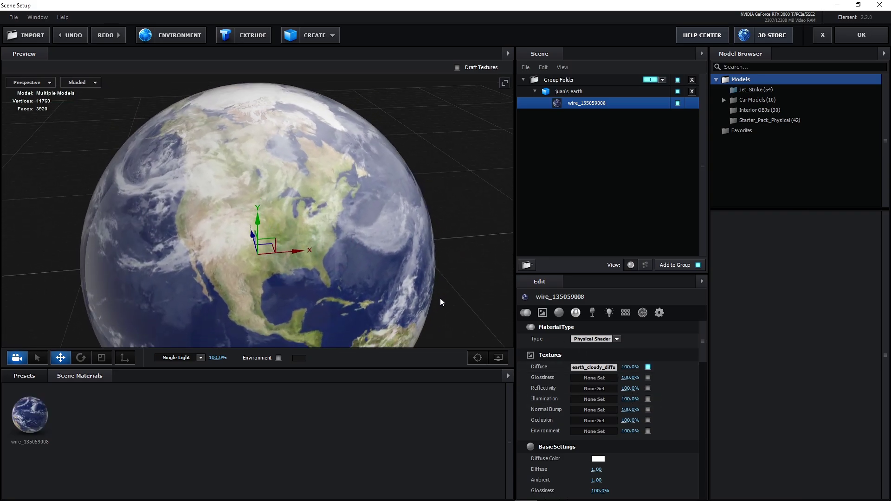
Step: Load earth_normal as the Normal Bump texture and set its strength to 272%
left_click(595, 409)
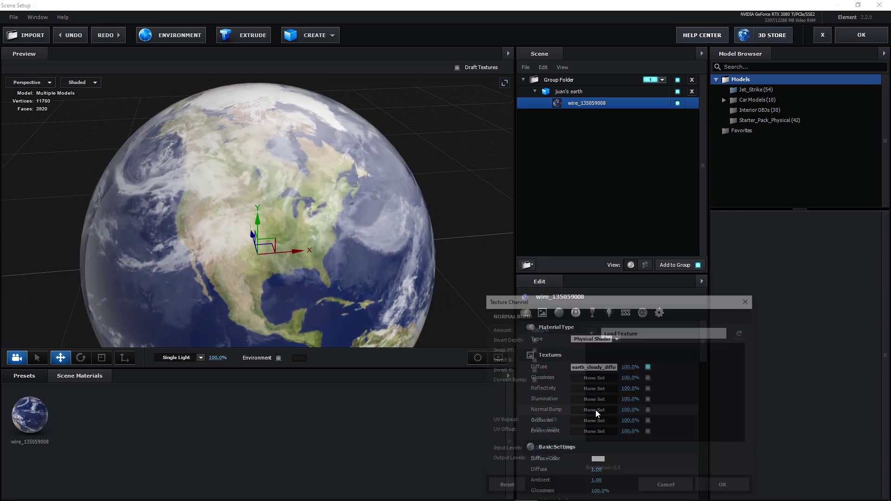
left_click(630, 332)
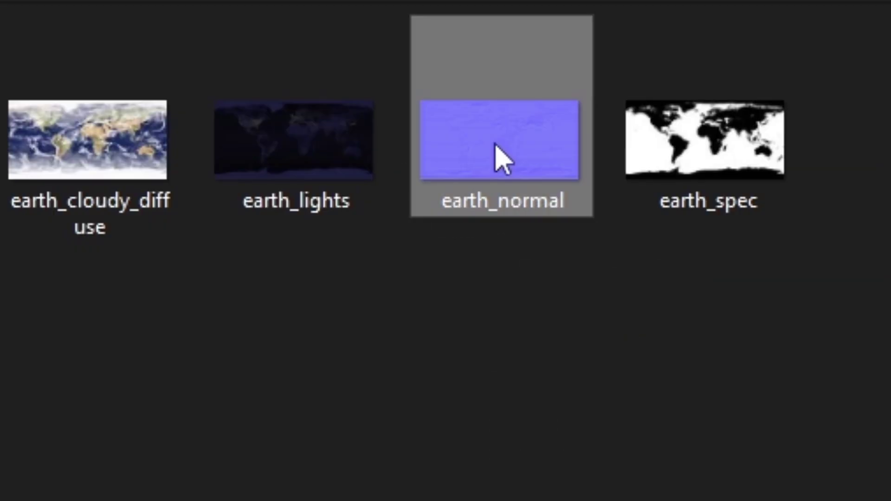
double_click(495, 145)
left_click(602, 374)
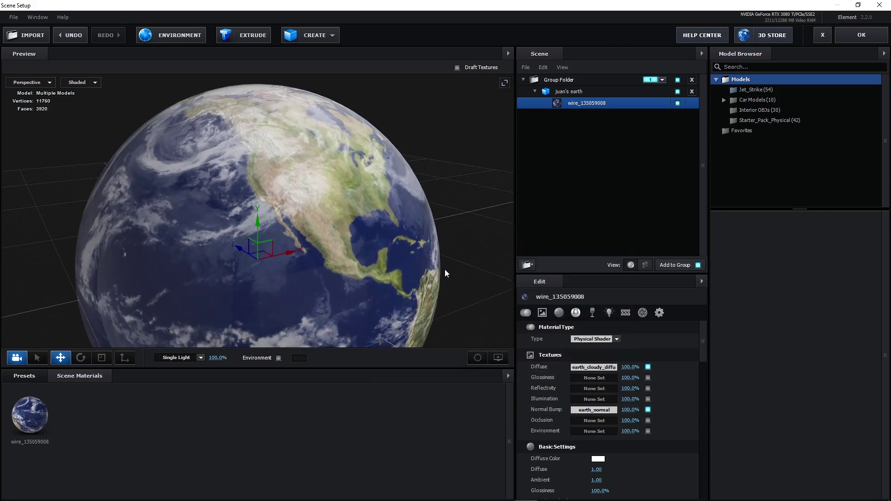
left_click_drag(445, 273, 432, 258)
scroll(433, 250, "up", 5)
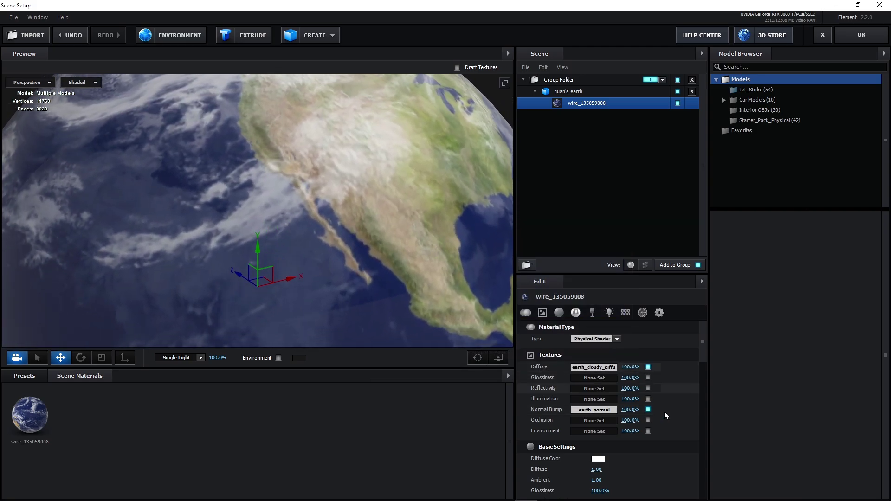
left_click_drag(660, 410, 704, 410)
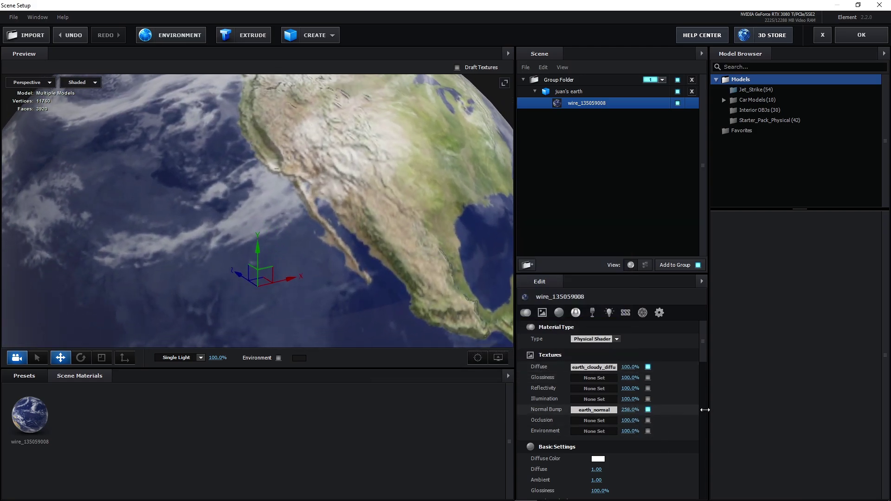
scroll(436, 251, "down", 5)
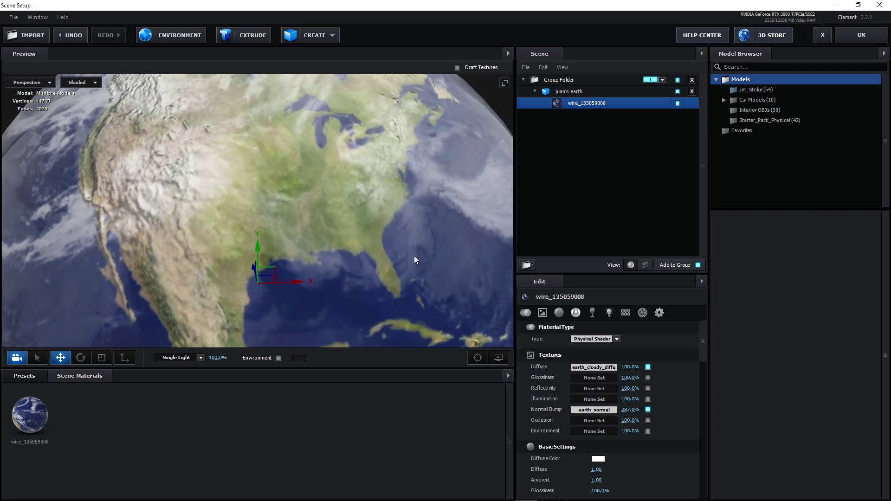
left_click_drag(658, 410, 652, 410)
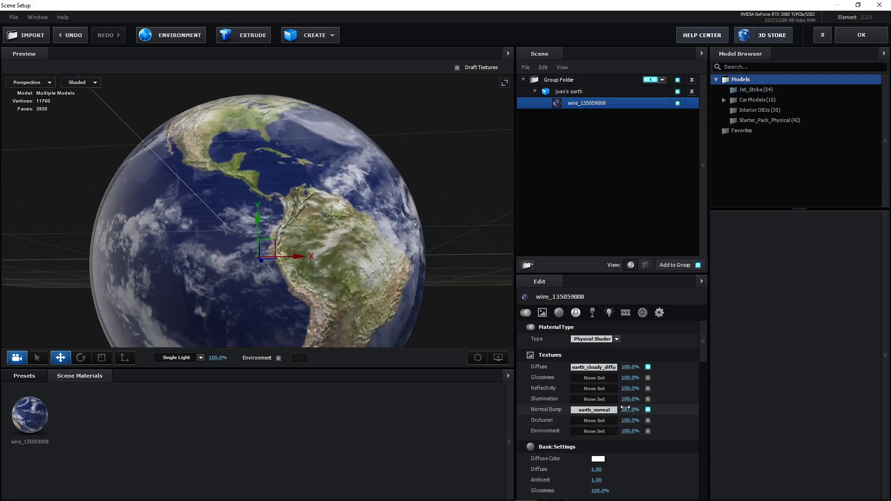
left_click_drag(381, 251, 417, 277)
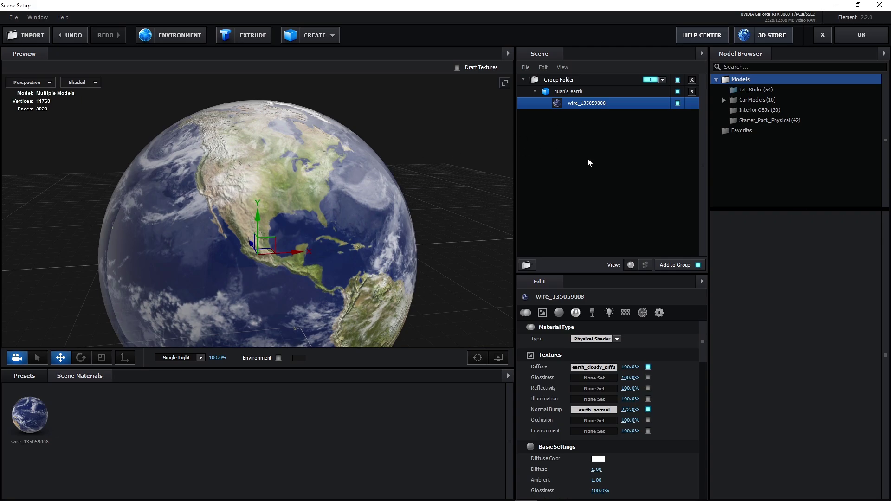
left_click_drag(399, 192, 446, 176)
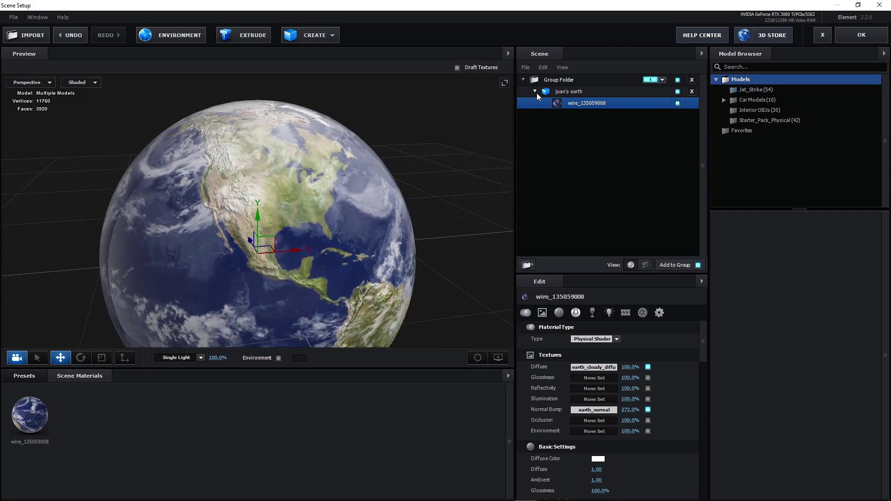
Step: Add a new group folder assigned to group 2 for the extruded WAN text
left_click(535, 92)
right_click(566, 115)
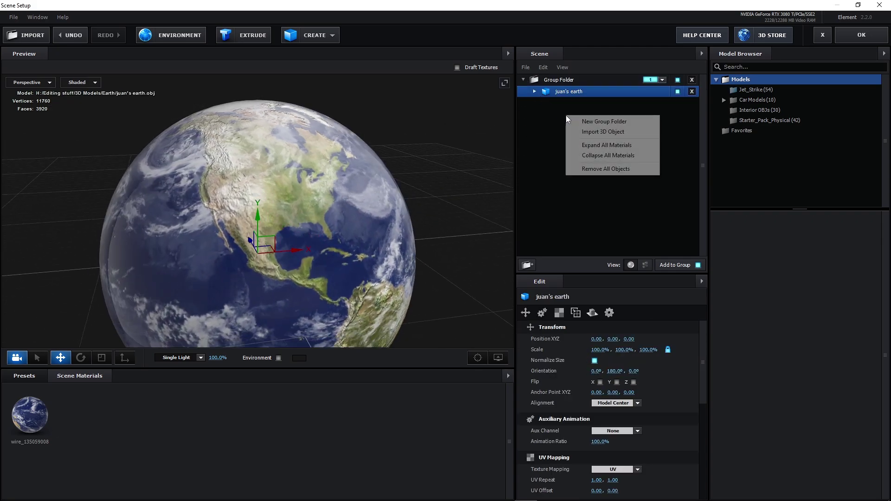
right_click(520, 124)
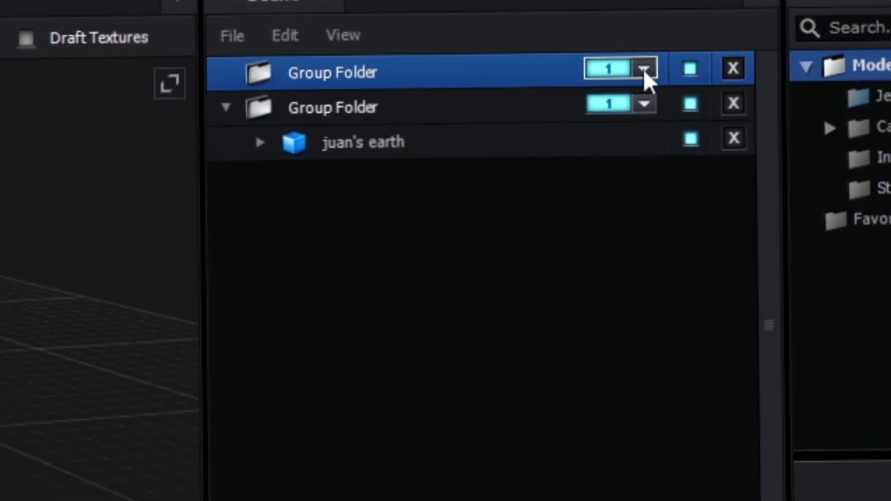
left_click(661, 70)
left_click(607, 99)
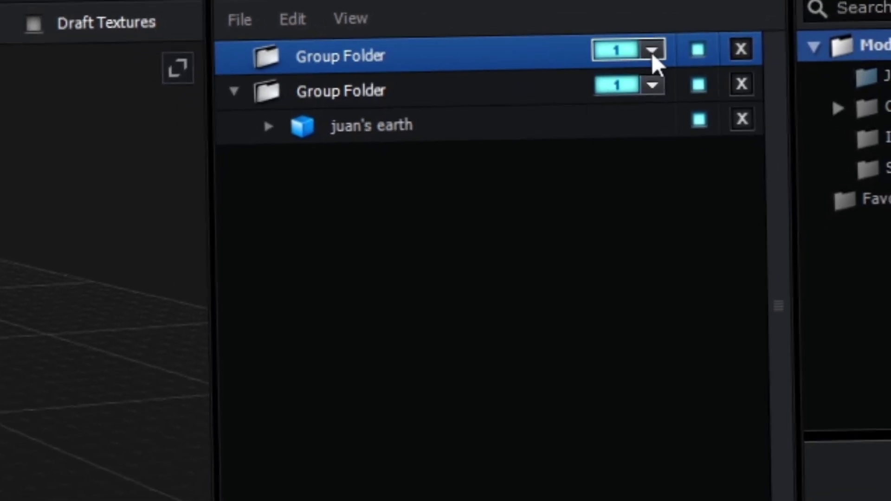
left_click(638, 58)
left_click(652, 118)
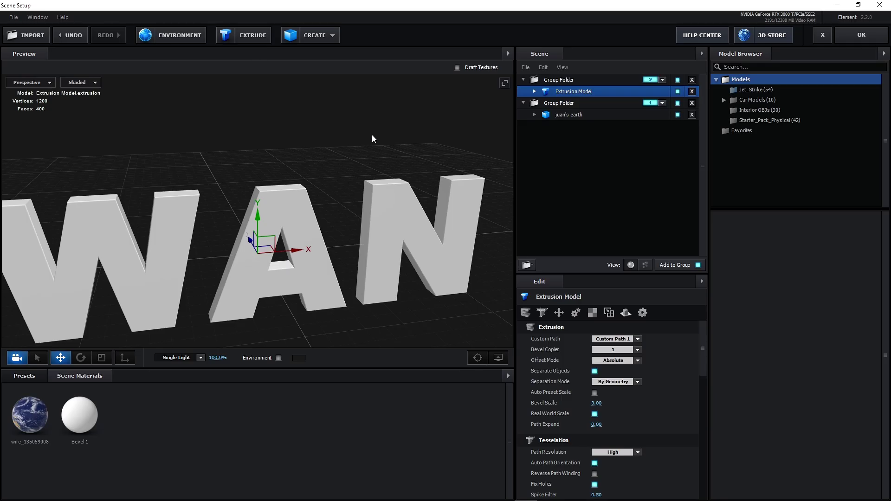
left_click_drag(314, 182, 338, 291)
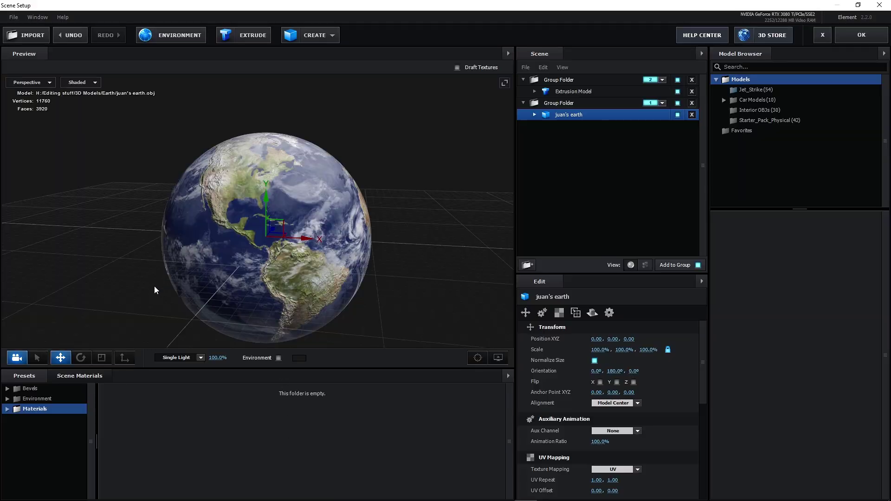
Step: Select the earth's wire_135059008 material and lower its Glossiness to 0%
left_click_drag(307, 308, 180, 309)
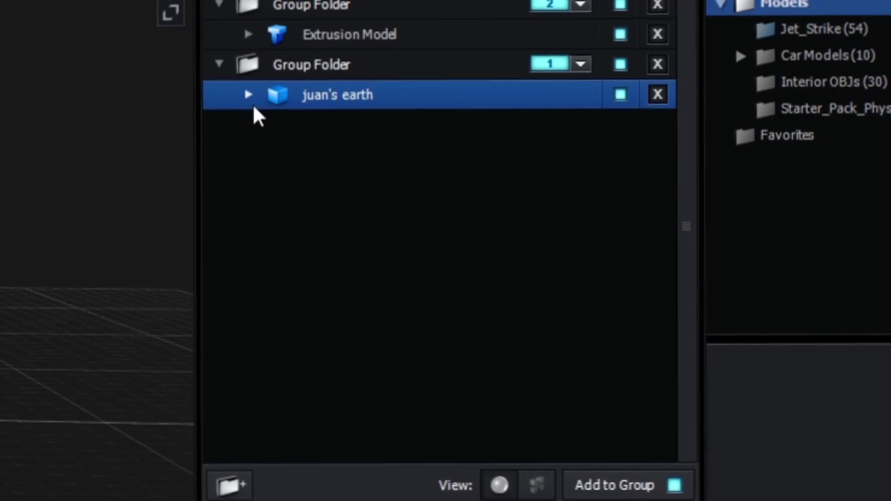
left_click(537, 116)
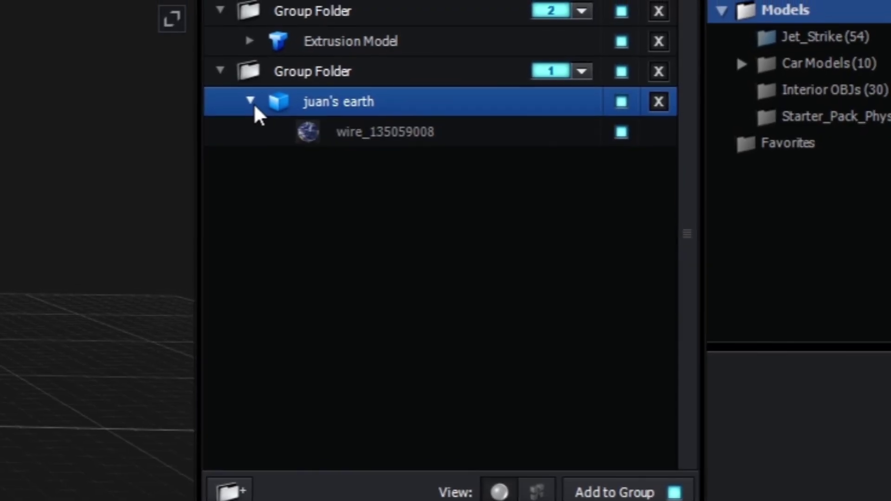
left_click(583, 126)
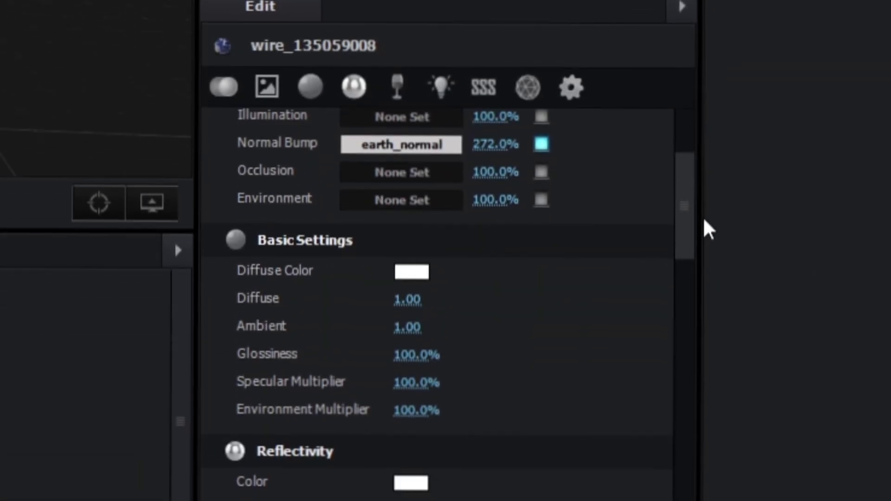
scroll(708, 228, "down", 3)
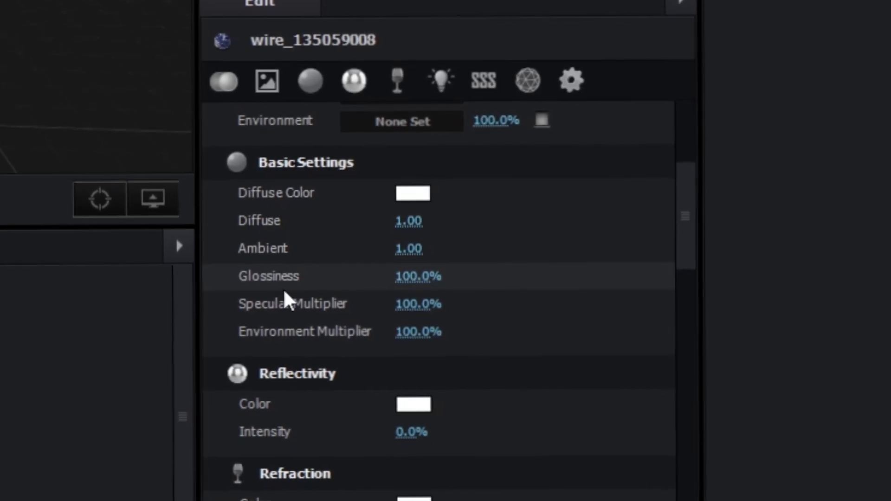
left_click_drag(426, 273, 69, 279)
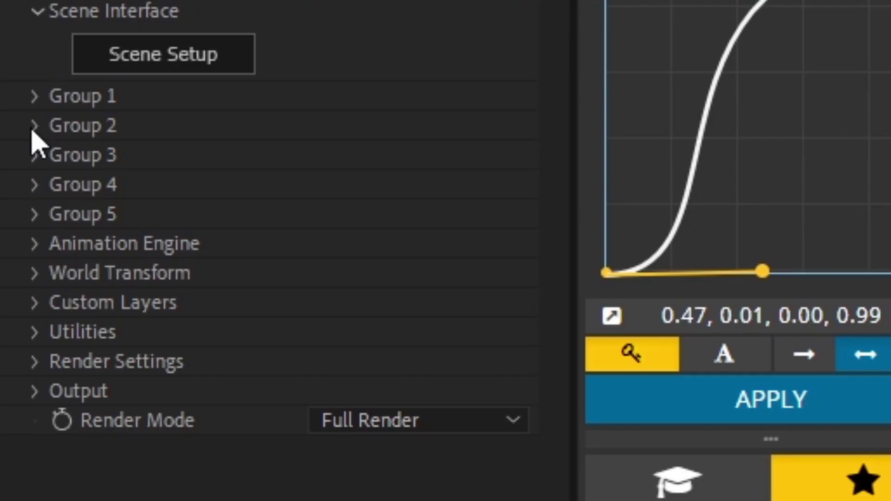
Step: Open Group 2's Particle Look Deform settings and scale the whole scene to 1.67 in World Transform
left_click(33, 128)
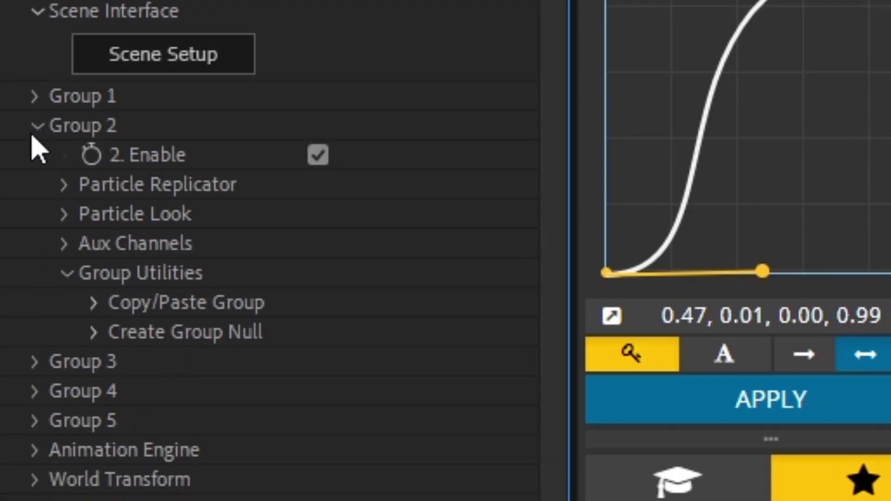
left_click(65, 218)
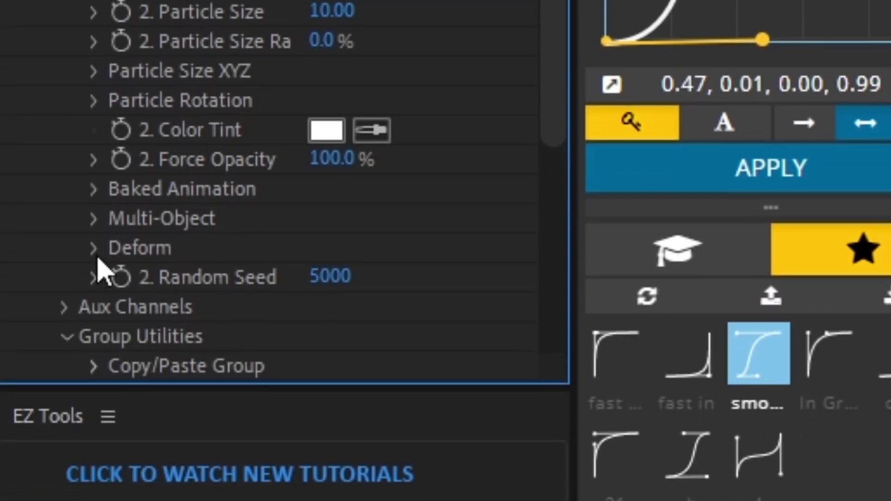
left_click(94, 250)
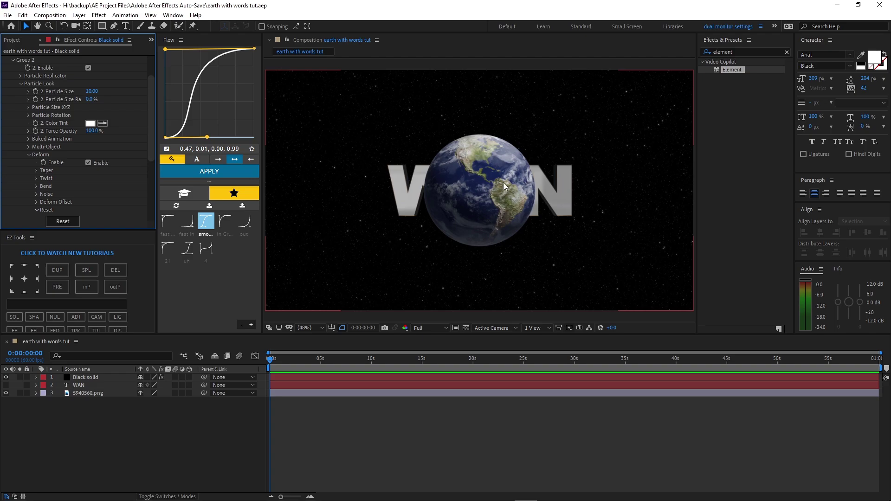
scroll(55, 185, "down", 5)
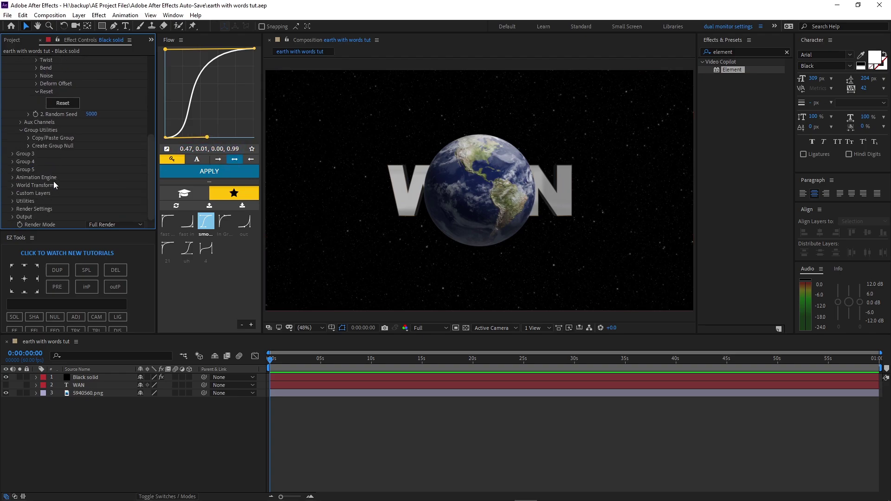
left_click(13, 185)
left_click_drag(91, 186, 123, 187)
scroll(37, 144, "up", 5)
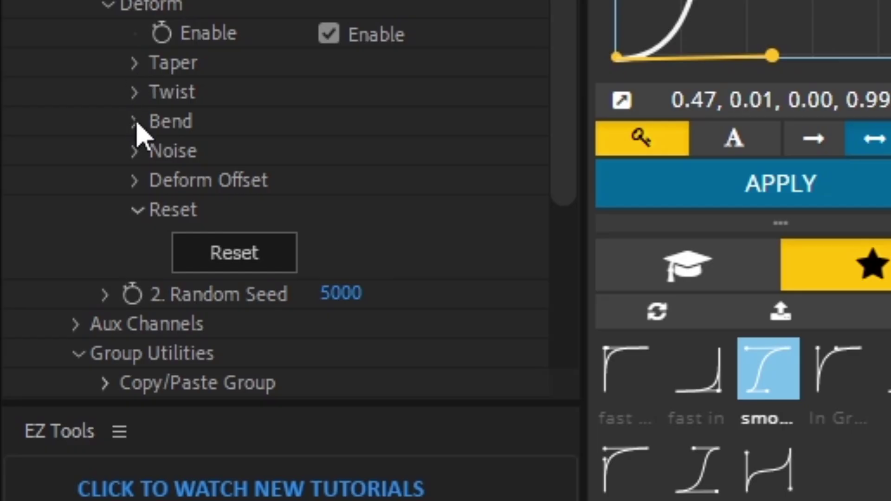
Step: Enable Bend on the WAN text with an 80° bend angle and 90° direction
left_click(133, 122)
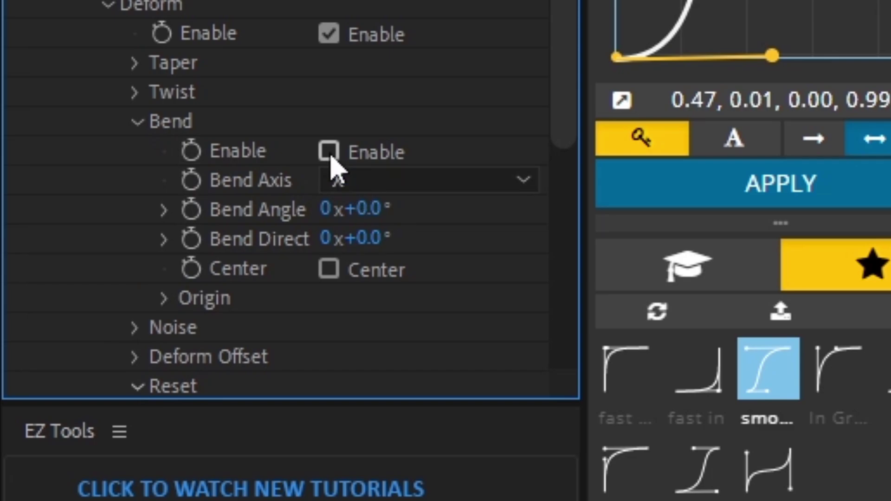
left_click(330, 155)
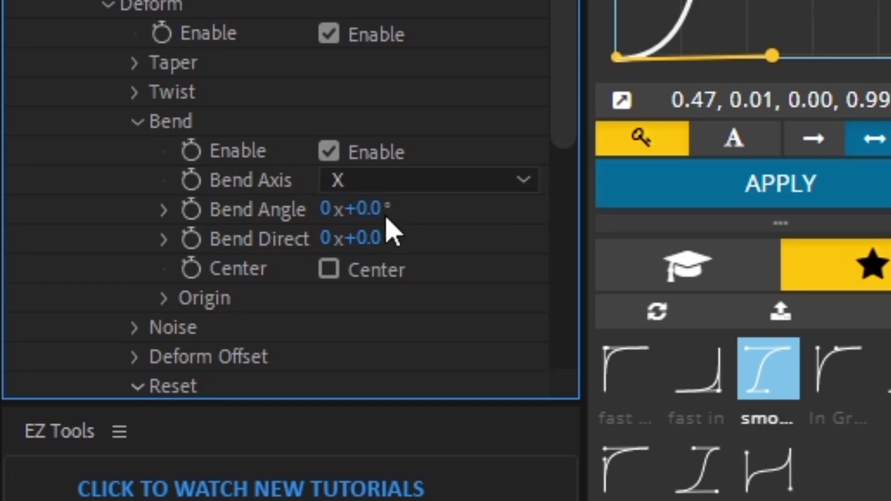
left_click_drag(376, 211, 504, 217)
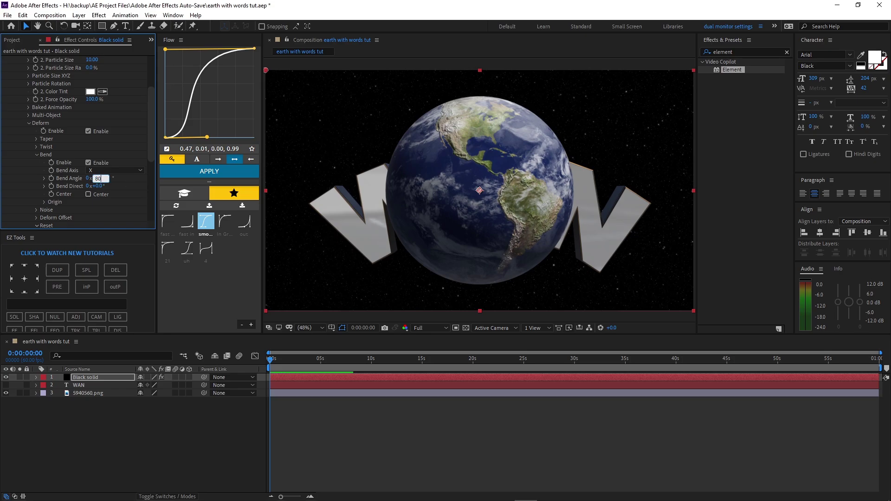
key("Return")
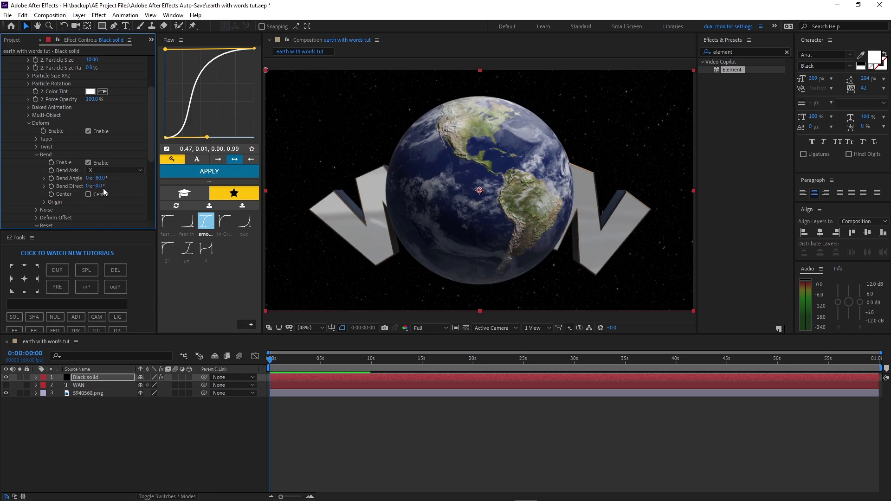
left_click_drag(106, 188, 138, 183)
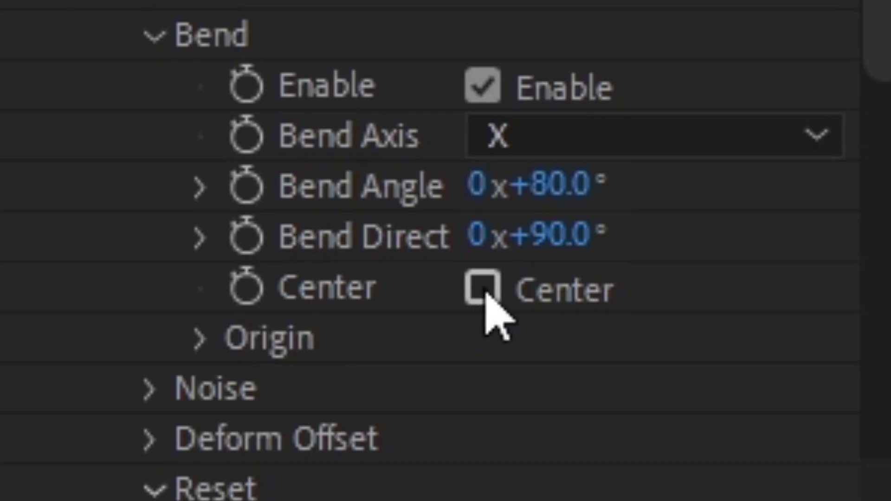
Step: Turn on Bend Center and add a new camera using the 35mm preset
left_click(485, 293)
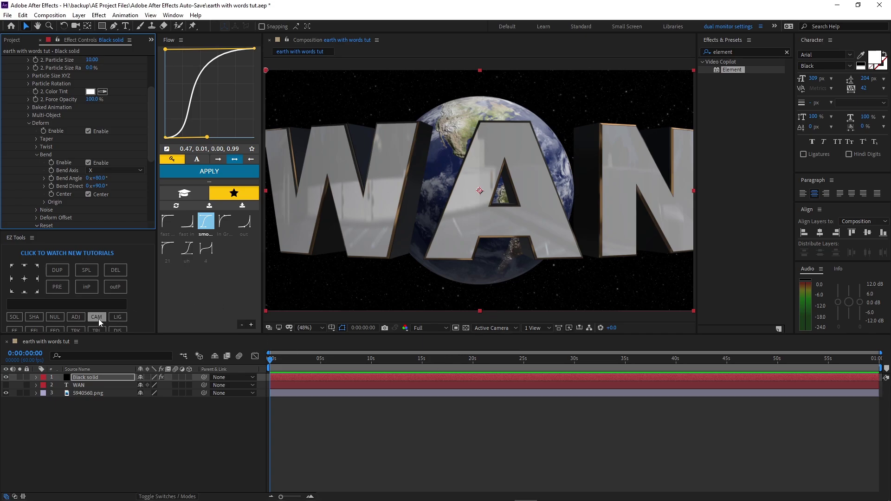
left_click(97, 317)
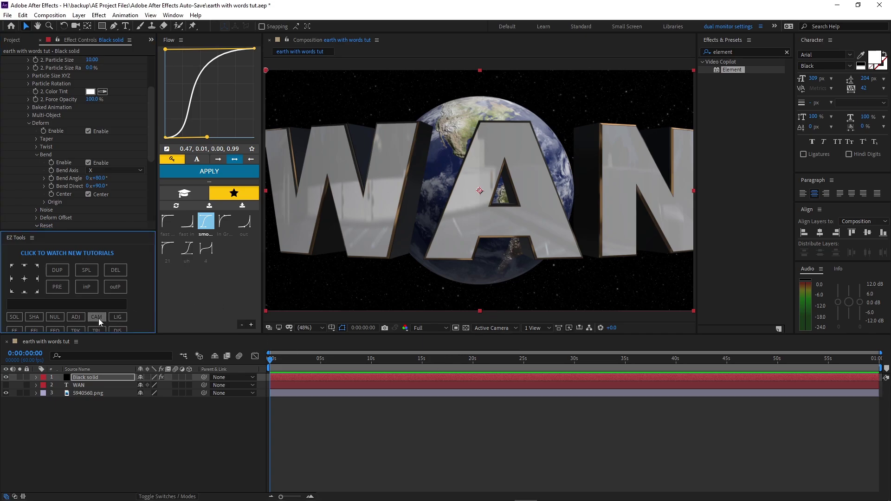
left_click(472, 172)
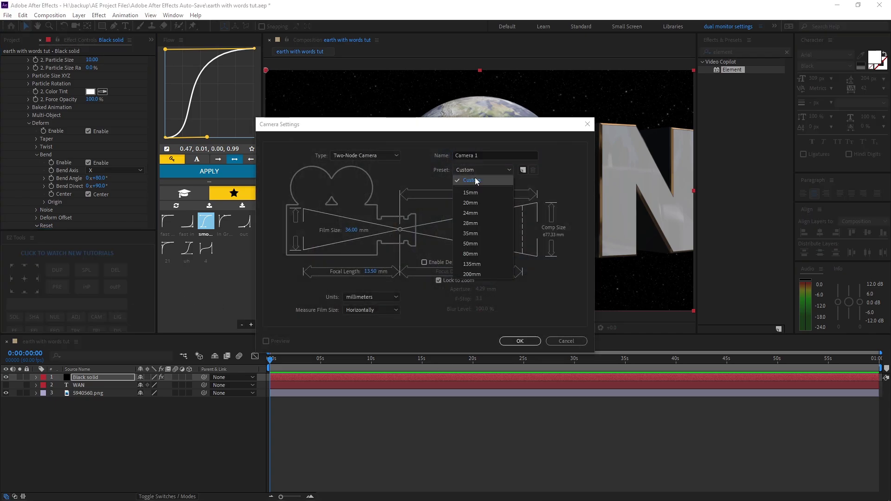
left_click(483, 233)
left_click(519, 341)
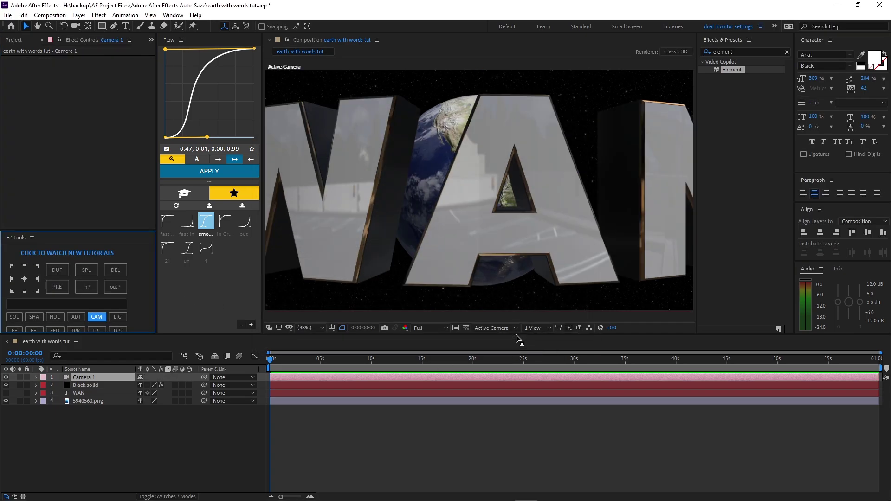
Step: Switch the viewer to Custom View 1 and orbit to see WAN curving beside the earth
left_click(495, 328)
left_click(502, 424)
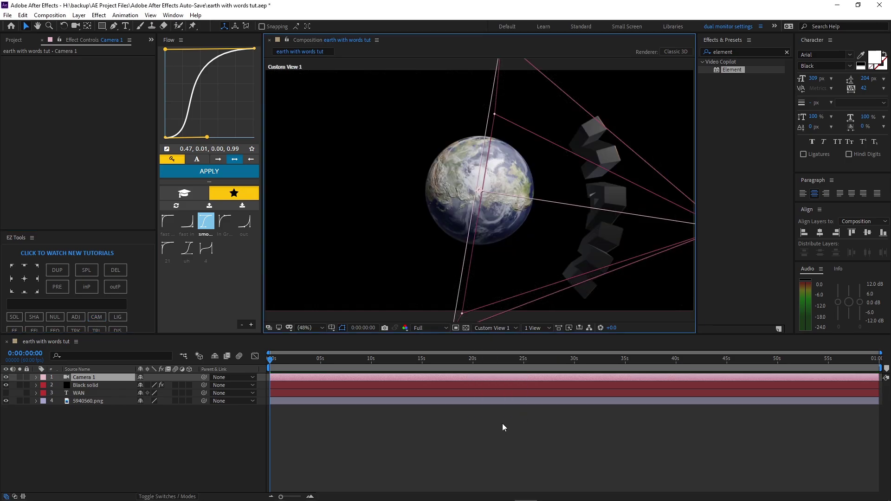
left_click(75, 26)
left_click_drag(460, 236, 459, 185)
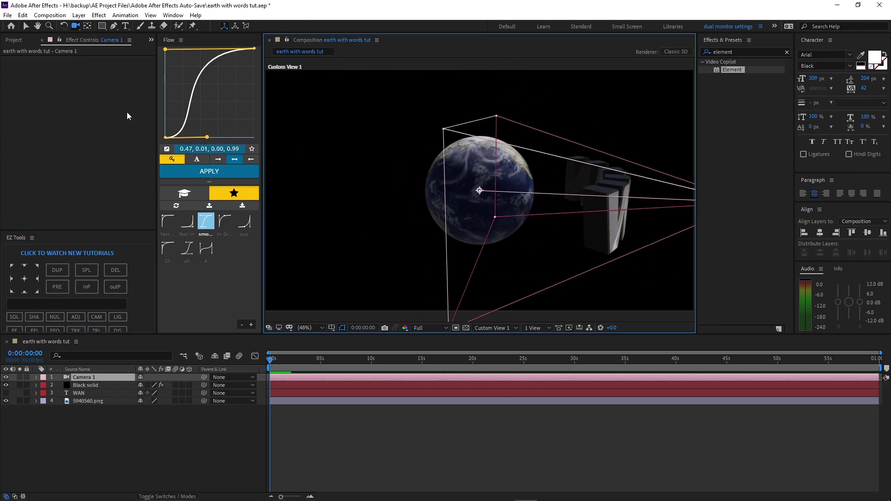
left_click(26, 26)
left_click(355, 385)
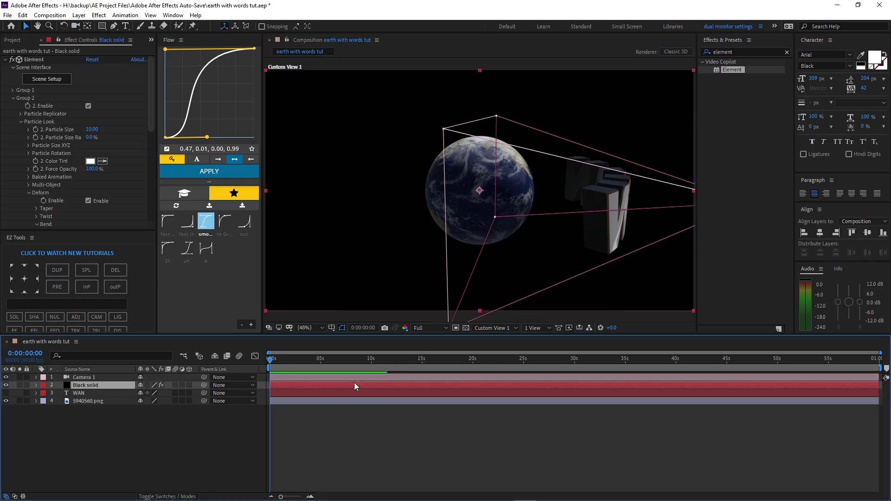
left_click(75, 26)
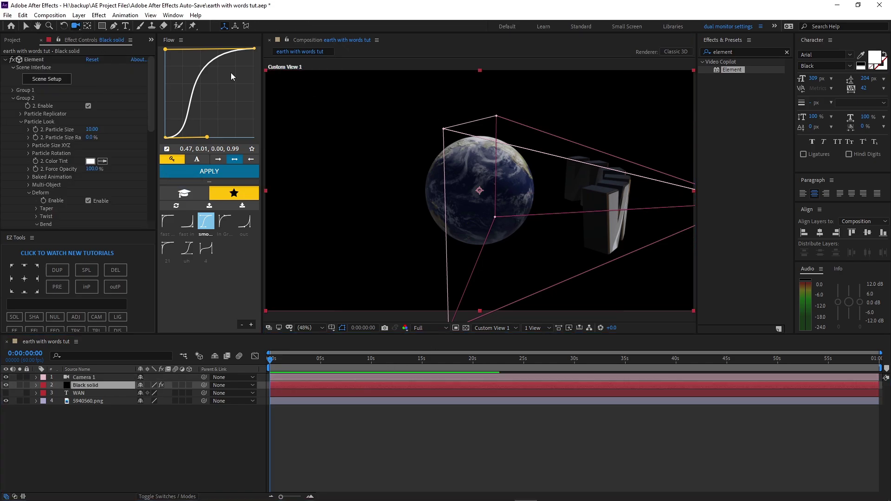
left_click_drag(538, 227, 431, 207)
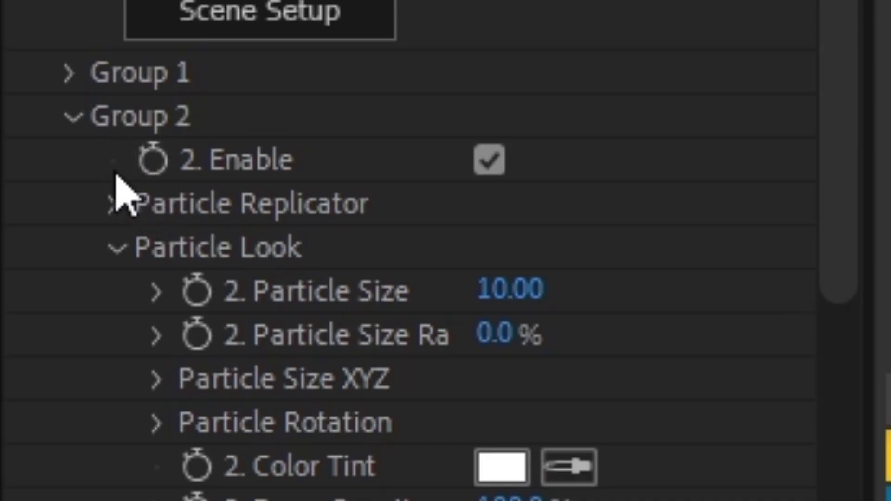
Step: Reduce the WAN text's Particle Size to 4.80 and orbit the view close to the earth
left_click(109, 205)
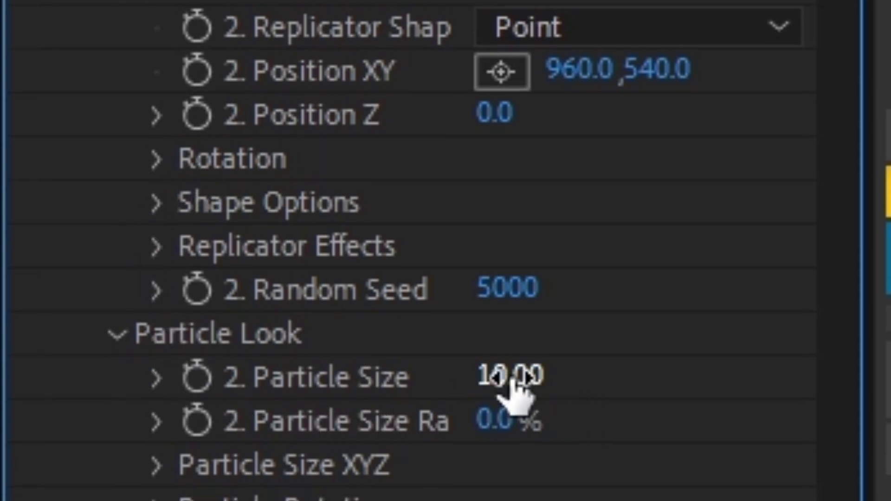
left_click_drag(508, 375, 378, 387)
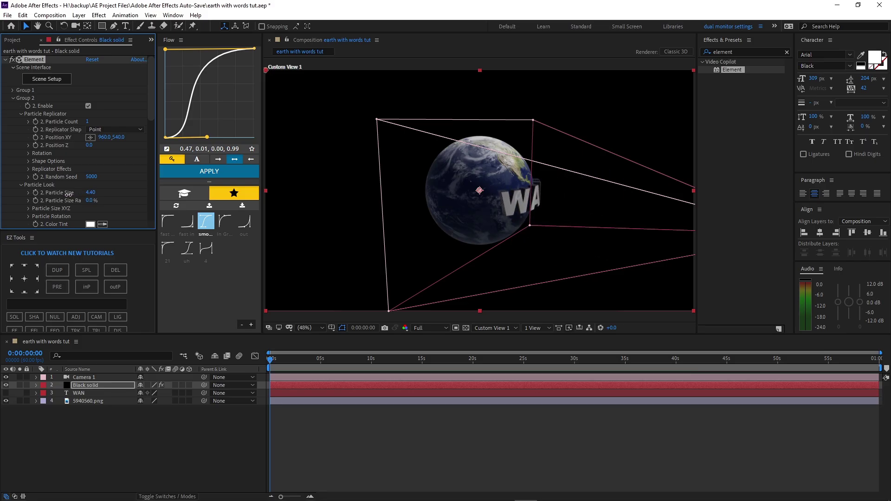
left_click_drag(69, 194, 73, 195)
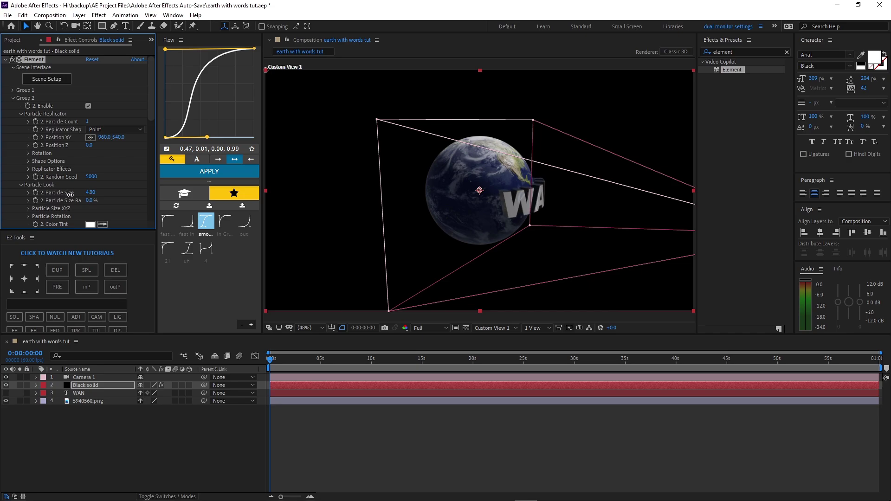
left_click(76, 26)
left_click_drag(460, 222, 394, 283)
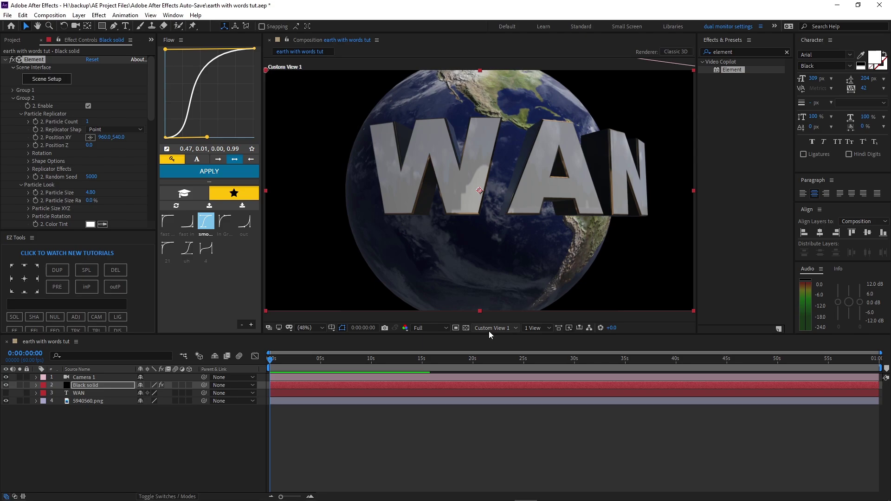
Step: Return the viewer to Active Camera and expand the Multi-Object settings
left_click(491, 328)
left_click(495, 342)
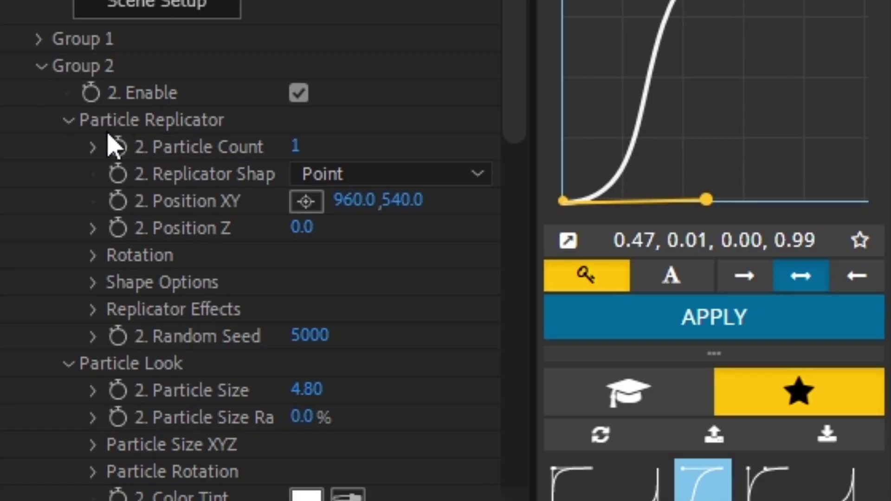
scroll(40, 184, "down", 5)
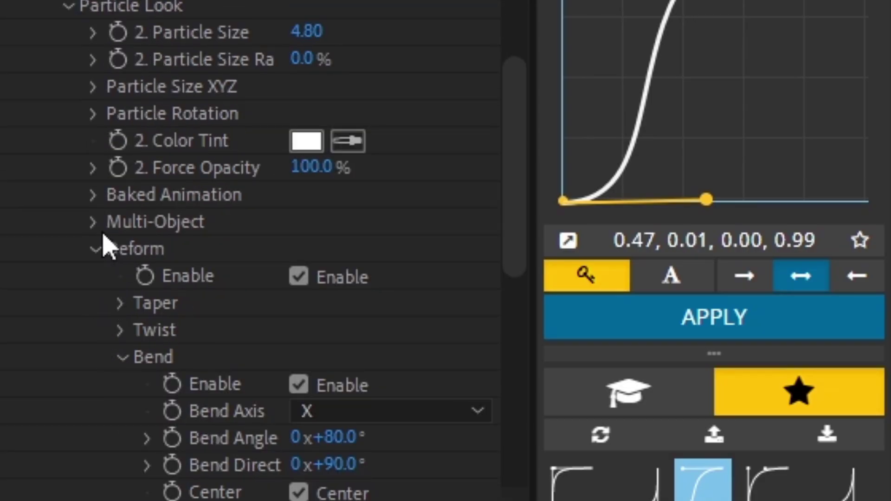
left_click(89, 225)
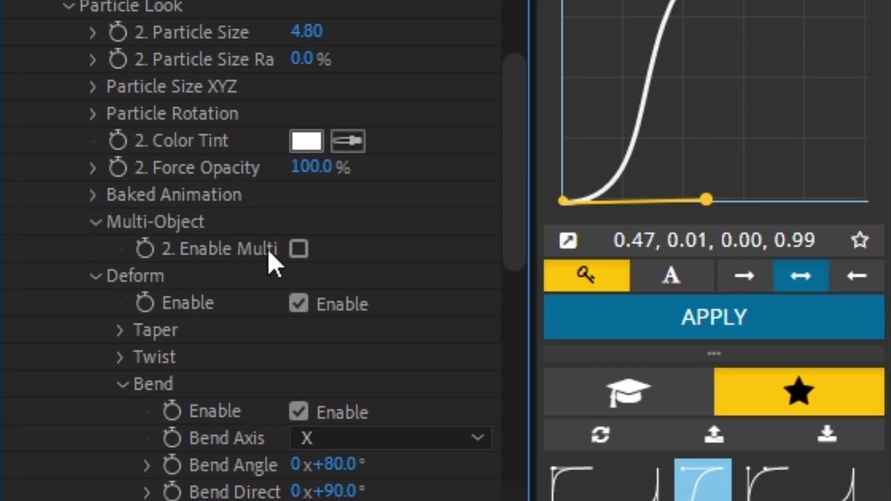
scroll(294, 238, "down", 5)
Step: Turn on Multi-Object and scrub the WAN text's X Rotation, settling back at 0°
scroll(271, 292, "down", 2)
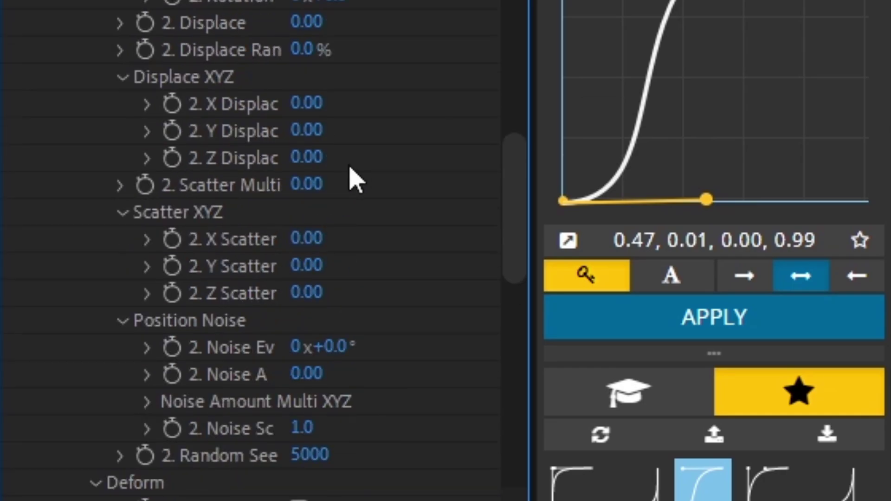
left_click_drag(527, 199, 530, 117)
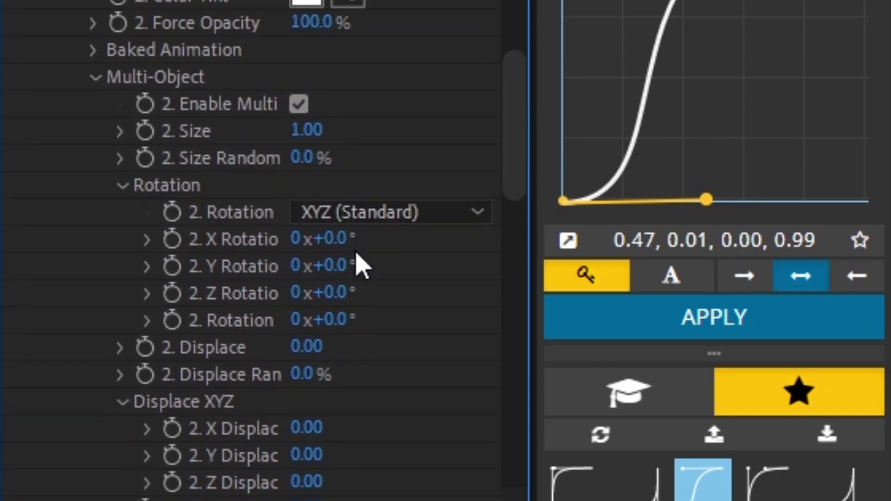
left_click_drag(334, 241, 515, 236)
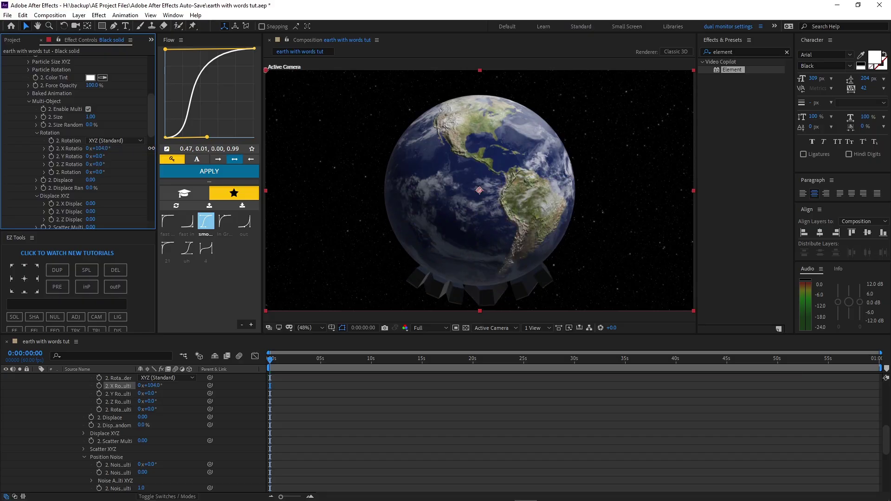
left_click_drag(151, 148, 259, 140)
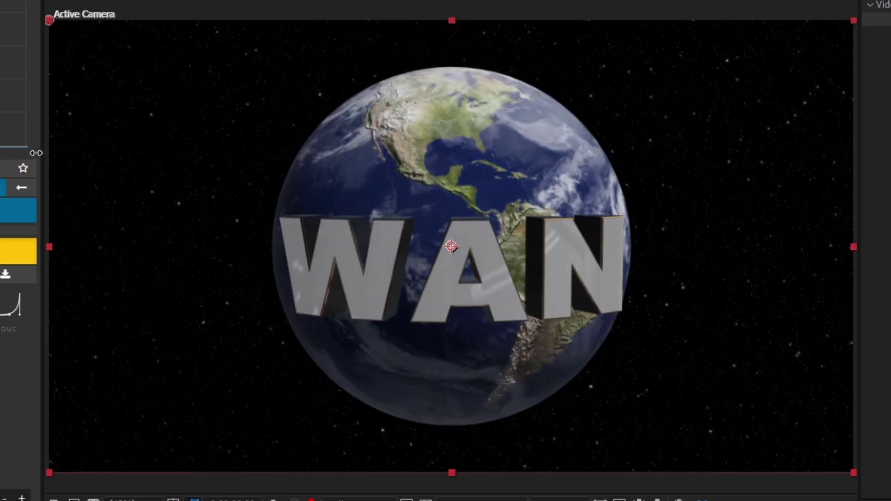
left_click_drag(36, 153, 0, 158)
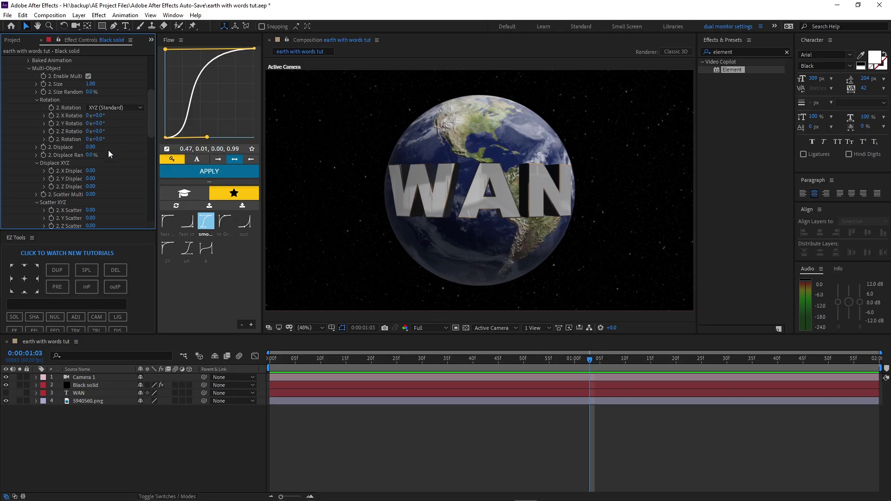
Step: Scrub Particle Rotation Y on the WAN text and set a 0° keyframe at 0:00:01:03
scroll(86, 148, "up", 3)
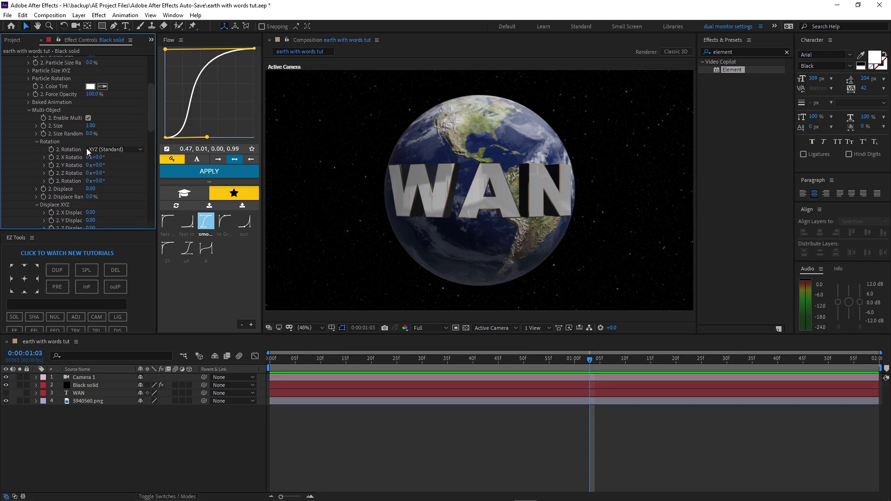
left_click(29, 111)
scroll(70, 153, "up", 2)
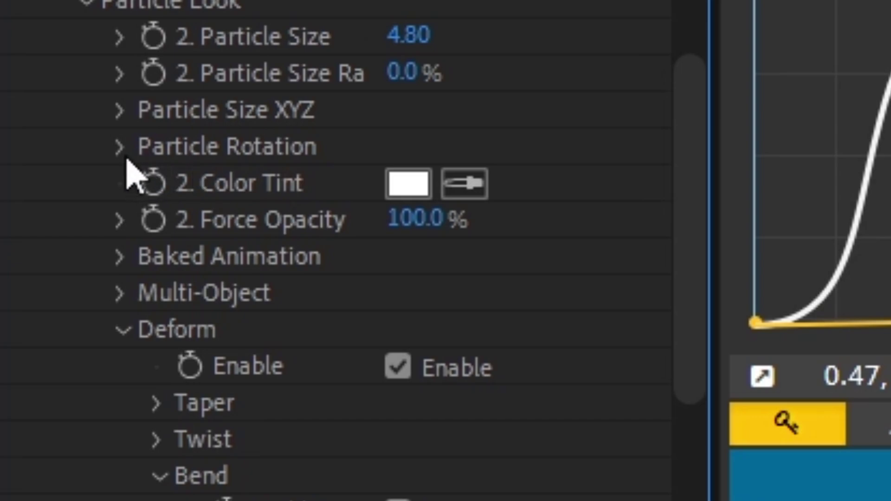
left_click(30, 101)
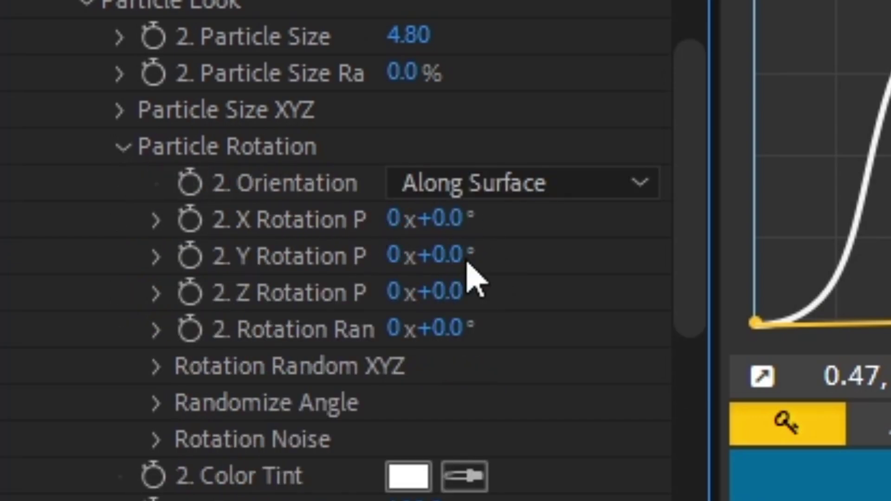
left_click_drag(453, 256, 573, 261)
left_click_drag(125, 123, 269, 126)
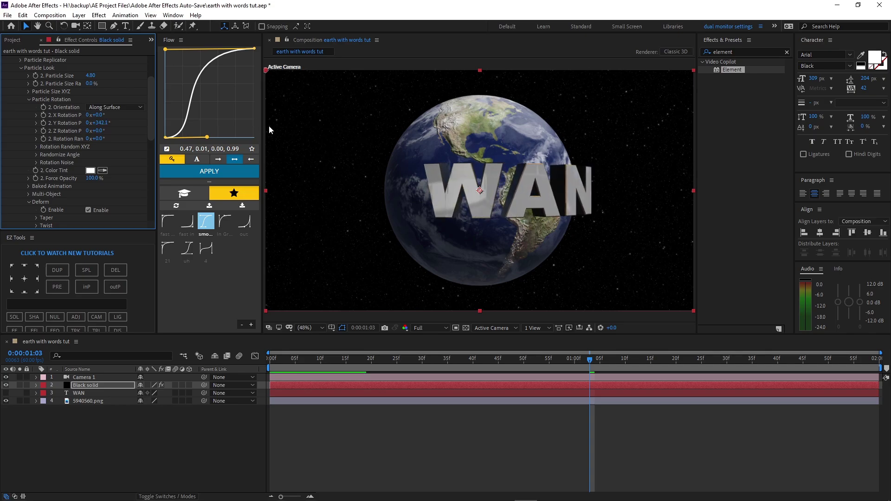
left_click(43, 123)
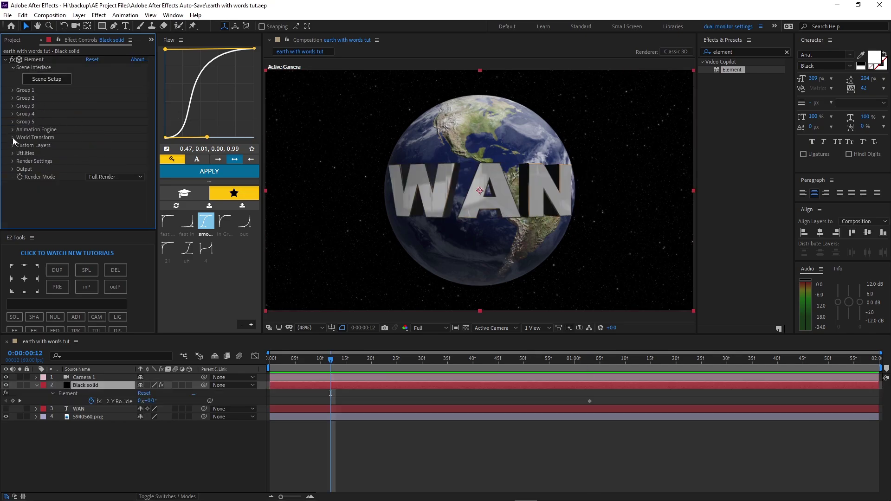
Step: Keyframe Element's World Scale at 1.67 and lower it a few frames later
left_click(13, 137)
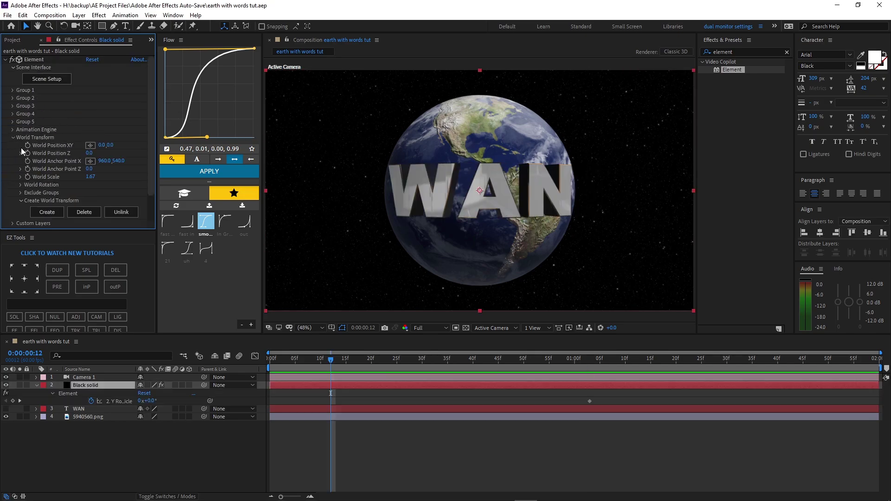
left_click(28, 176)
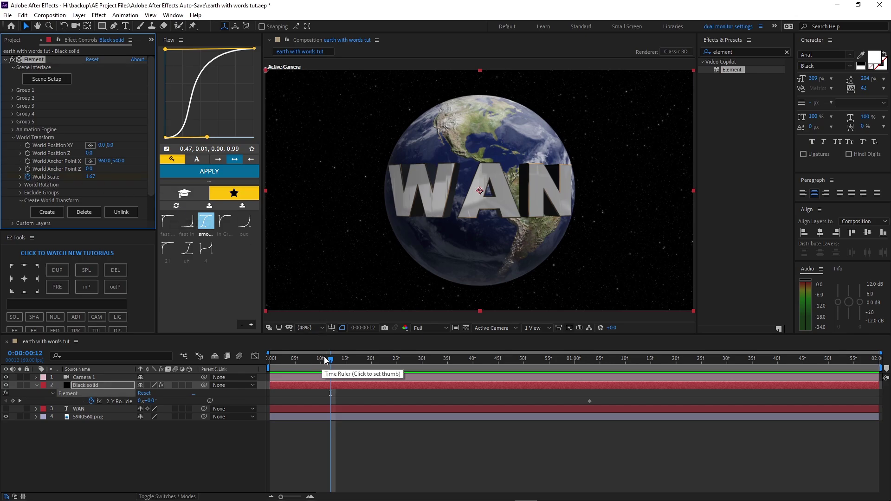
key("u")
left_click(300, 365)
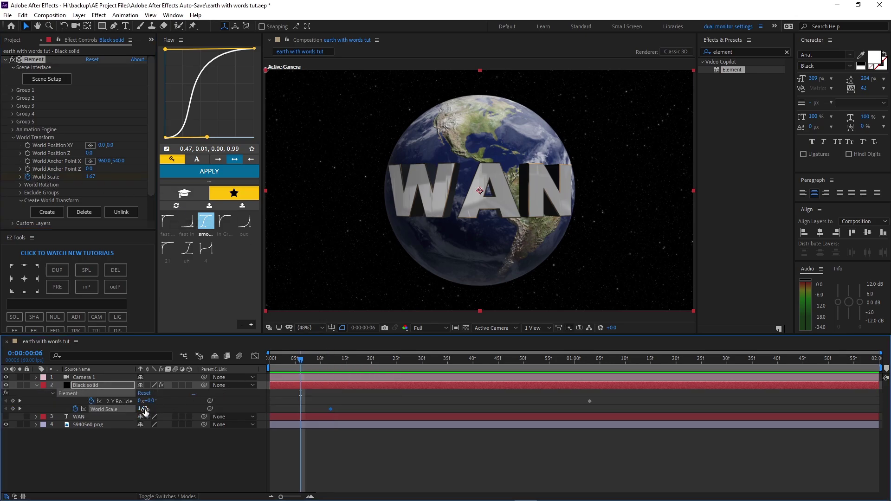
left_click_drag(143, 410, 125, 410)
Step: Preview the scale animation and make the 5940560.png star layer 3D
key("space")
left_click(96, 425)
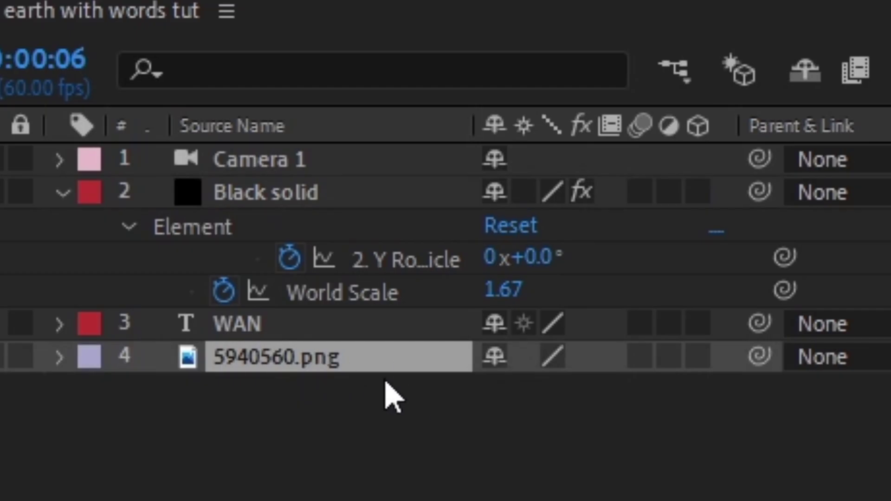
left_click(697, 356)
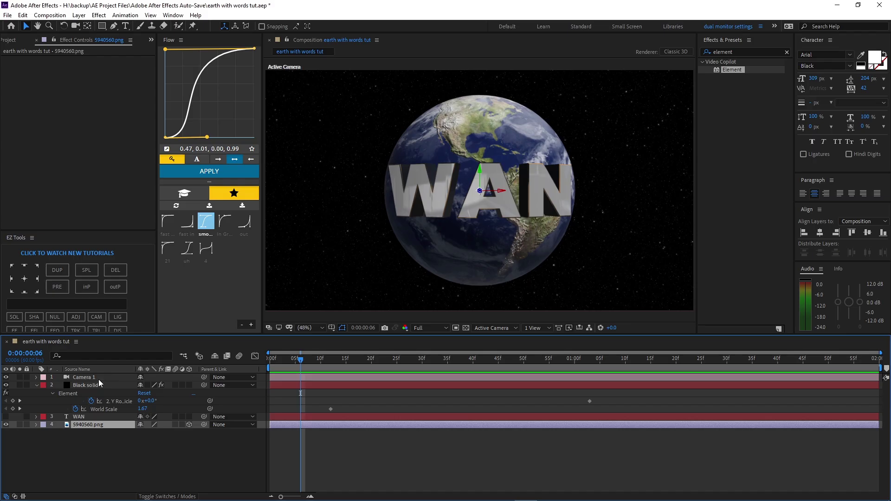
Step: Add a Null 1 layer at the top of the stack and parent Camera 1 to it
left_click(79, 16)
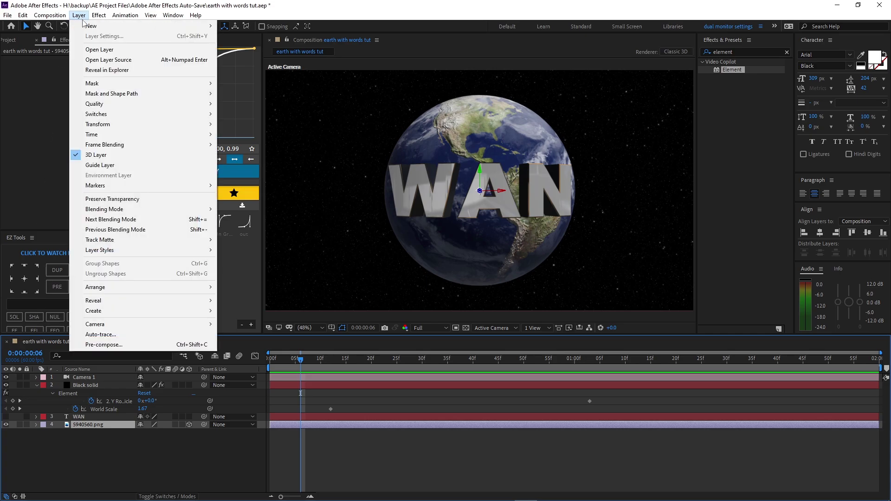
mouse_move(100, 26)
left_click(244, 67)
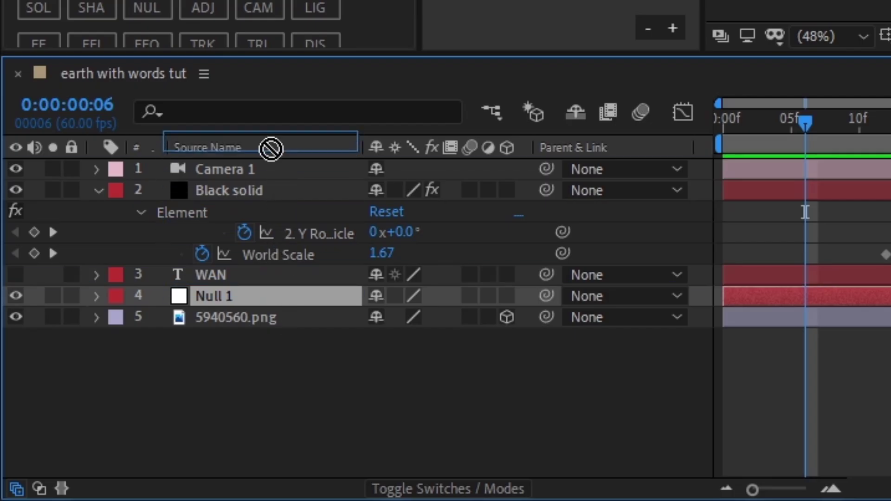
left_click_drag(271, 149, 270, 166)
left_click(251, 194)
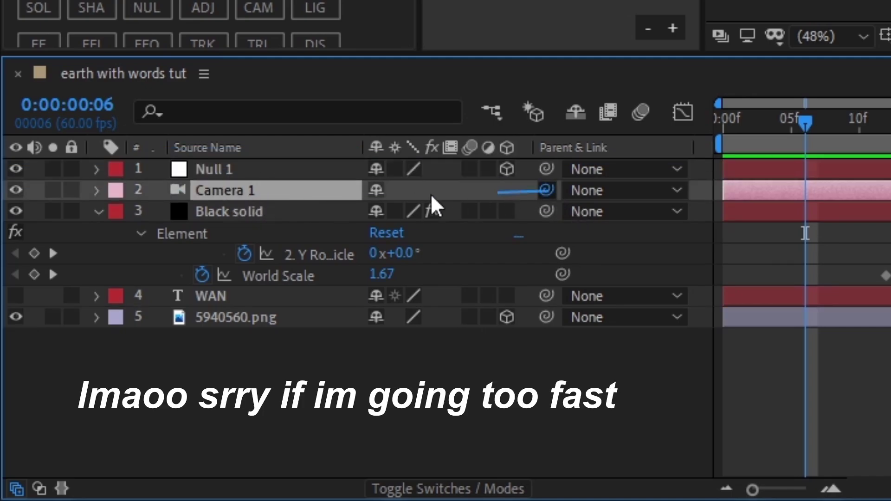
left_click_drag(431, 206, 258, 168)
Step: Set Null 1's Scale to 208%
left_click(856, 170)
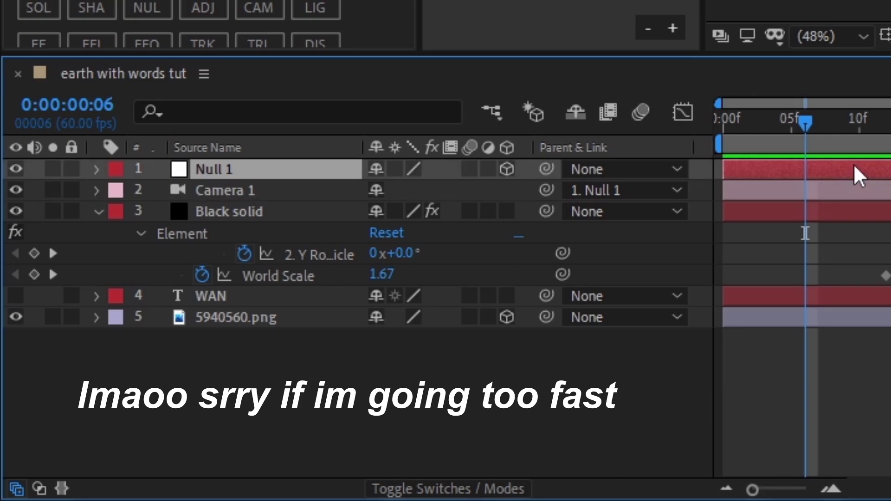
key("s")
left_click_drag(420, 204, 440, 202)
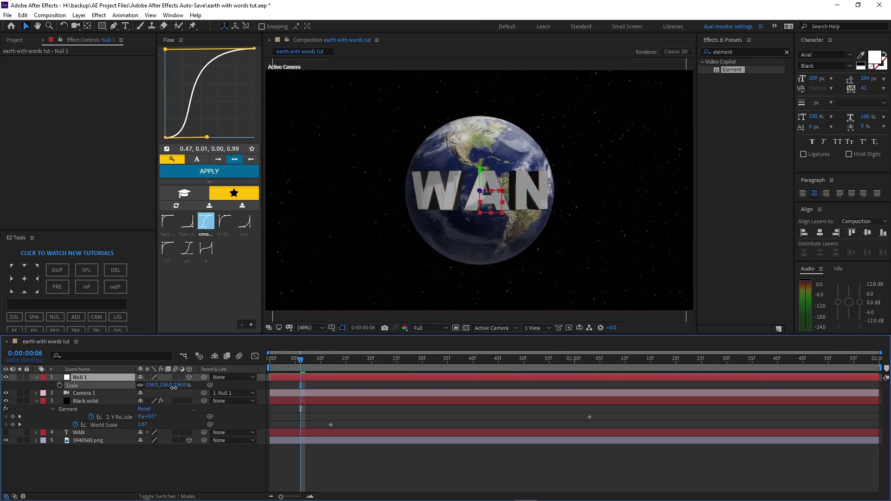
key("ctrl+z")
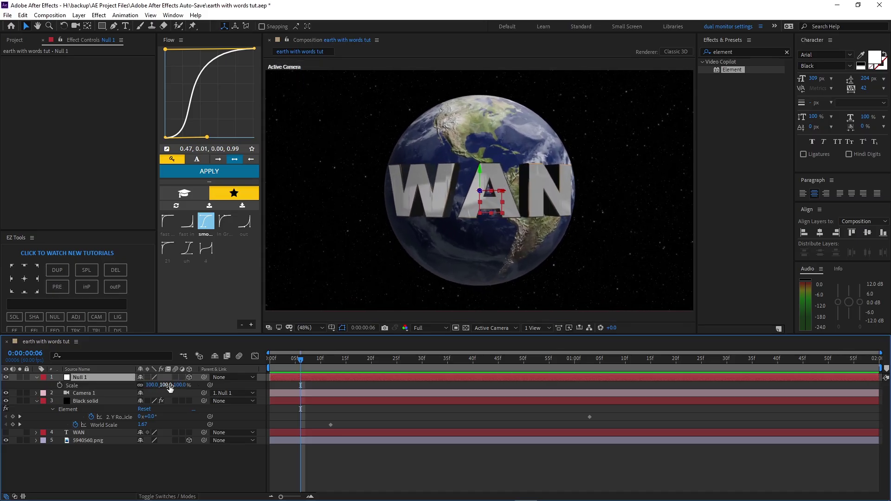
left_click_drag(152, 385, 363, 352)
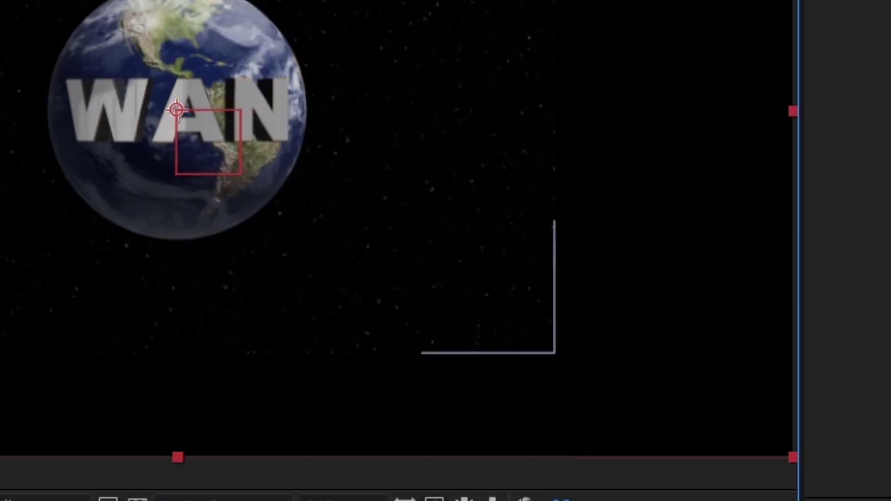
Step: Push the star background back in Position Z and adjust its Scale
key("ctrl+Down")
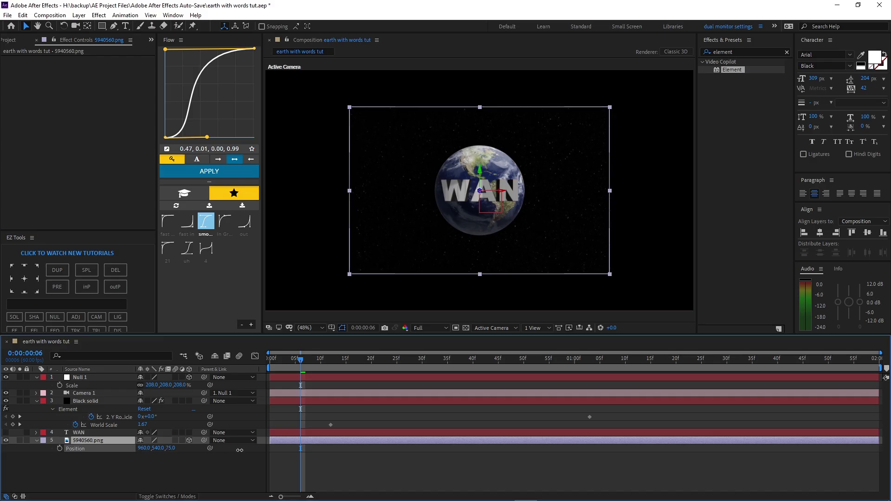
left_click_drag(173, 448, 382, 415)
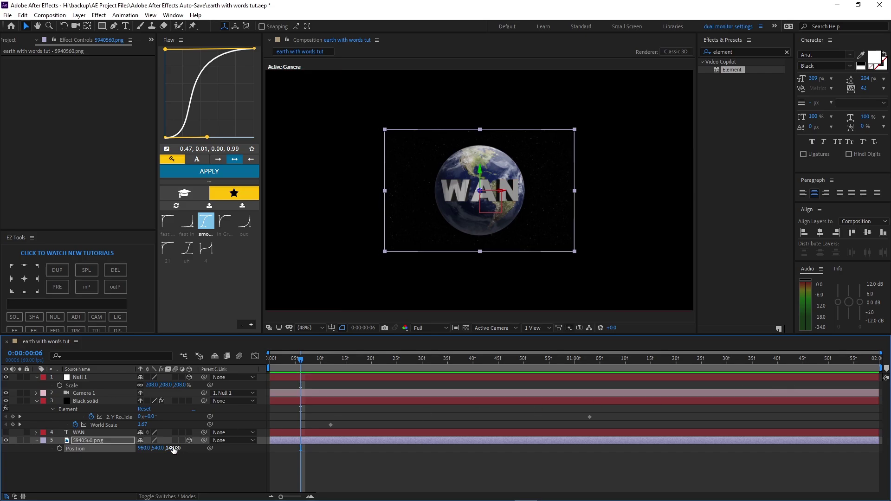
key("s")
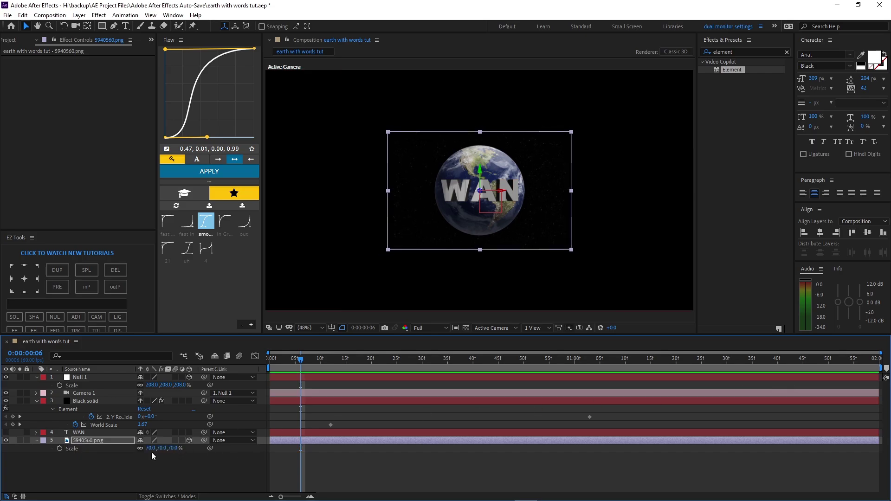
left_click_drag(152, 448, 176, 446)
Step: Tilt the Black solid's Element World Rotation slightly around the X axis
left_click(100, 401)
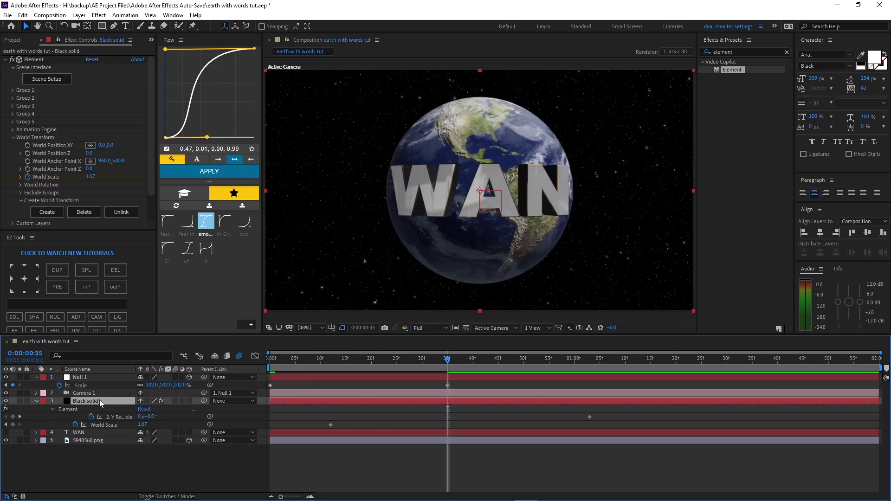
left_click(20, 185)
left_click_drag(99, 193, 103, 192)
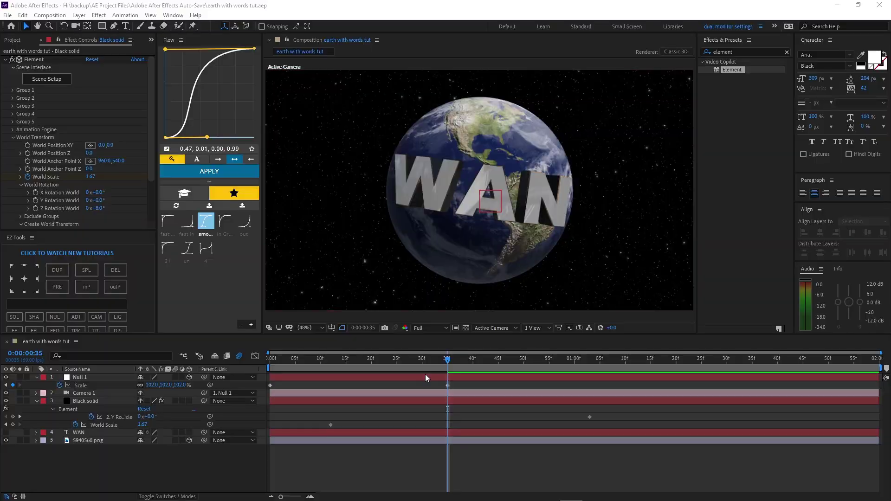
Step: Preview the zoom-in animation from the first frame
left_click(426, 378)
key("Home")
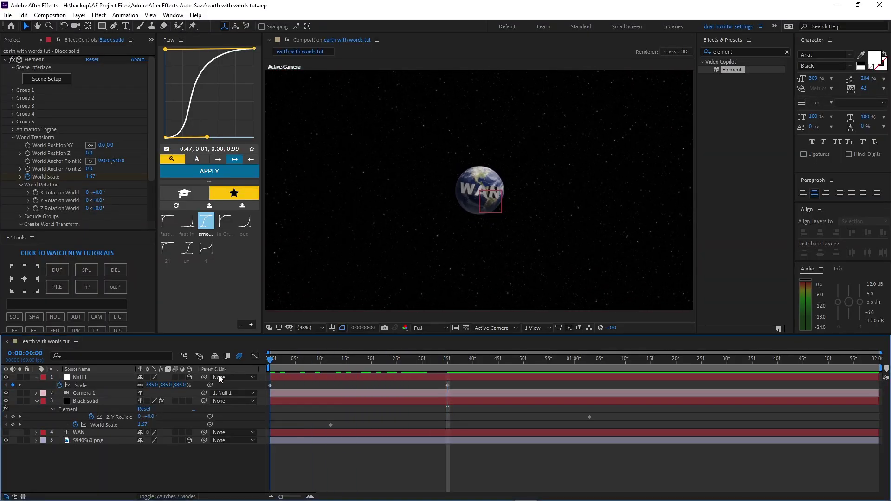
key("space")
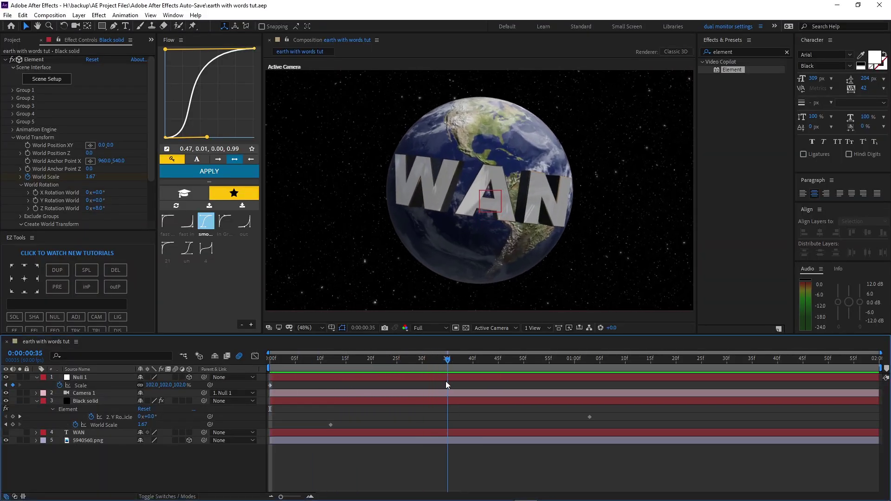
Step: Open Group 1's Particle Replicator rotation settings and scrub its Y Rotation
left_click(13, 137)
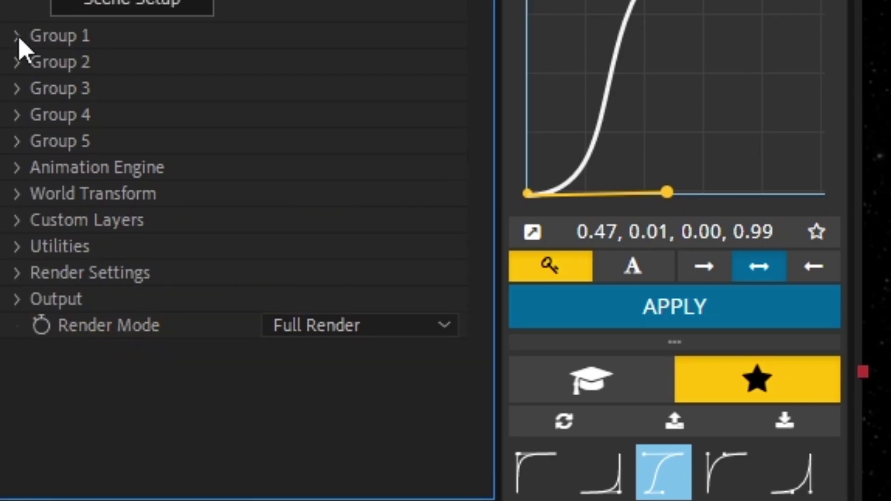
left_click(17, 36)
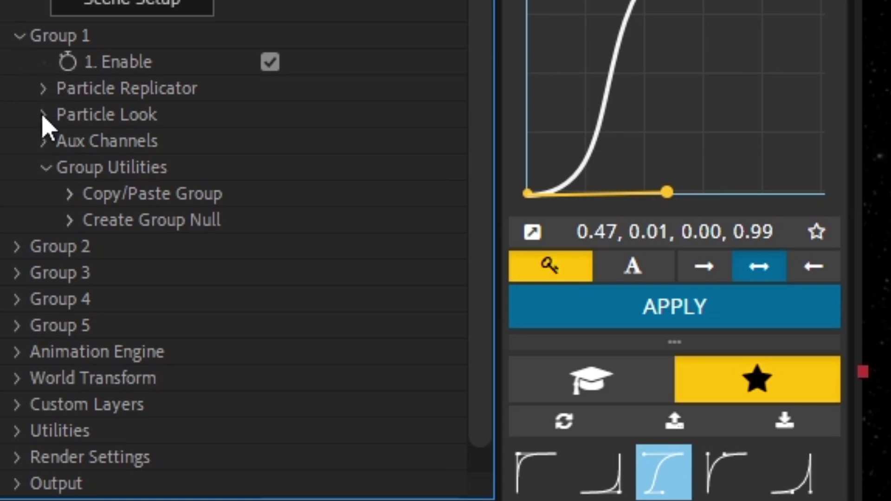
left_click(43, 89)
left_click(69, 221)
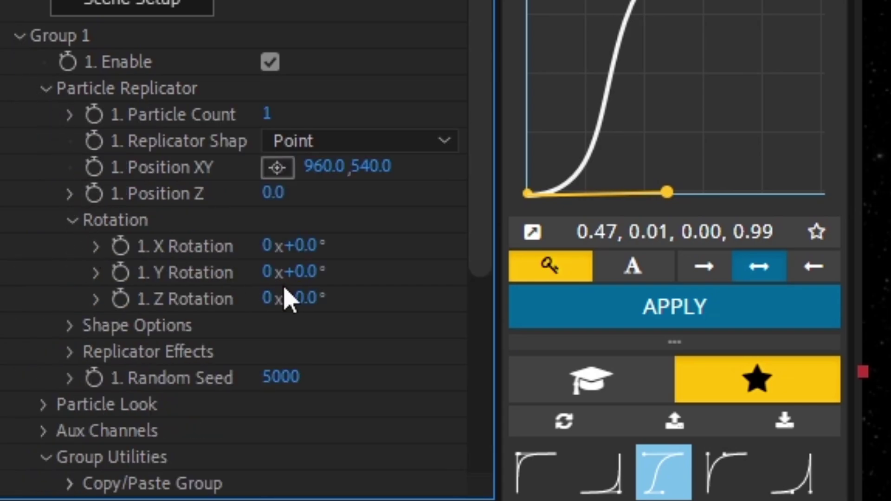
left_click_drag(305, 276, 0, 260)
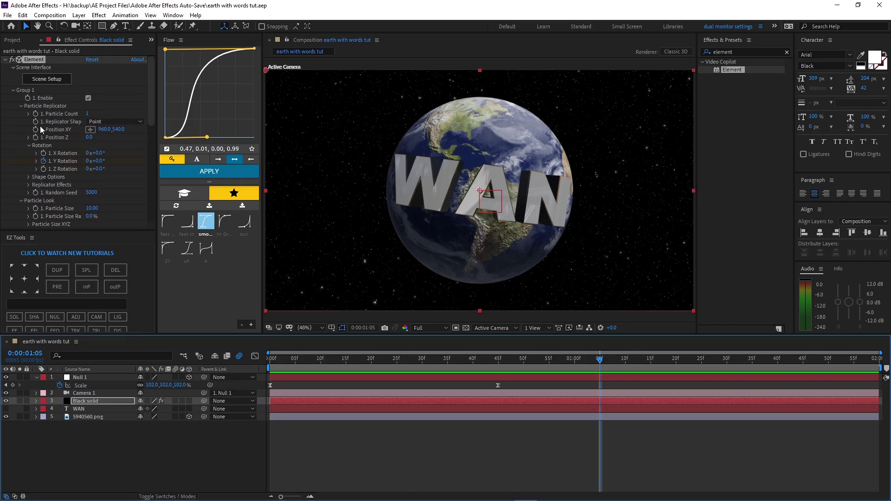
Step: Move Group 2's Y Rotation keyframe earlier, set -13°, and check the swing at 0:00:00:44
left_click(12, 94)
scroll(29, 119, "down", 2)
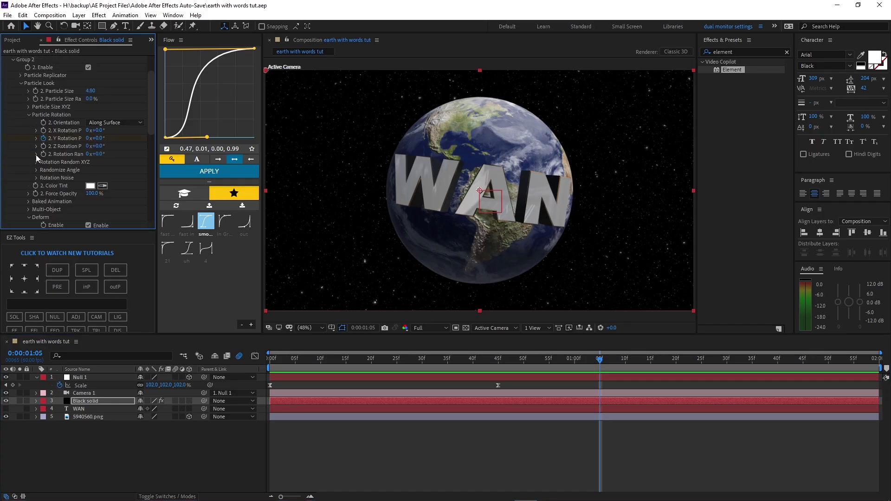
key("u")
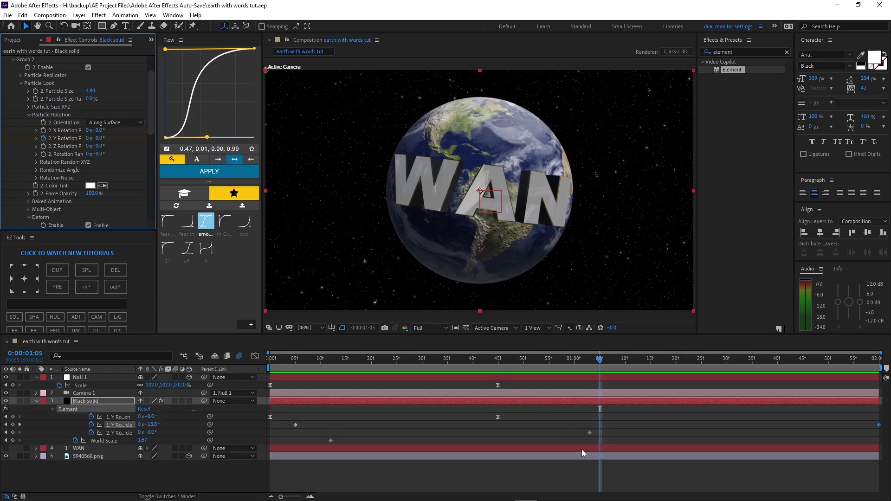
left_click_drag(589, 432, 723, 433)
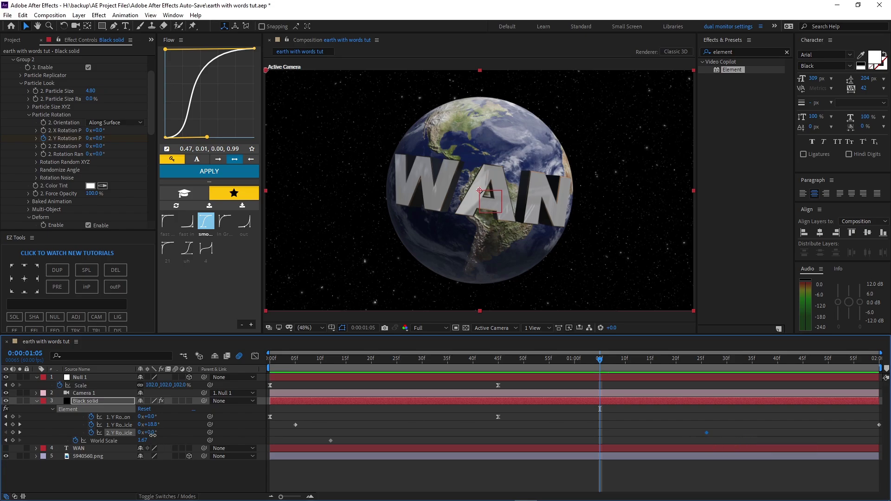
left_click_drag(153, 434, 112, 440)
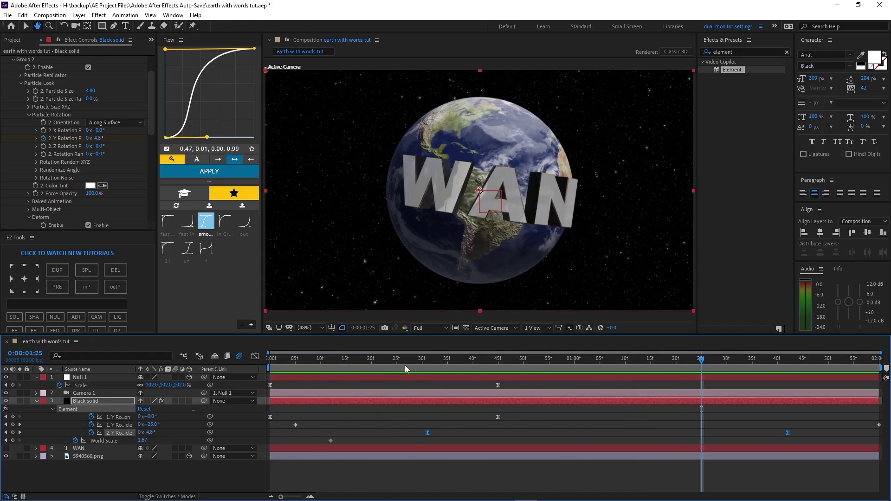
key("space")
left_click_drag(430, 367, 493, 384)
left_click(36, 401)
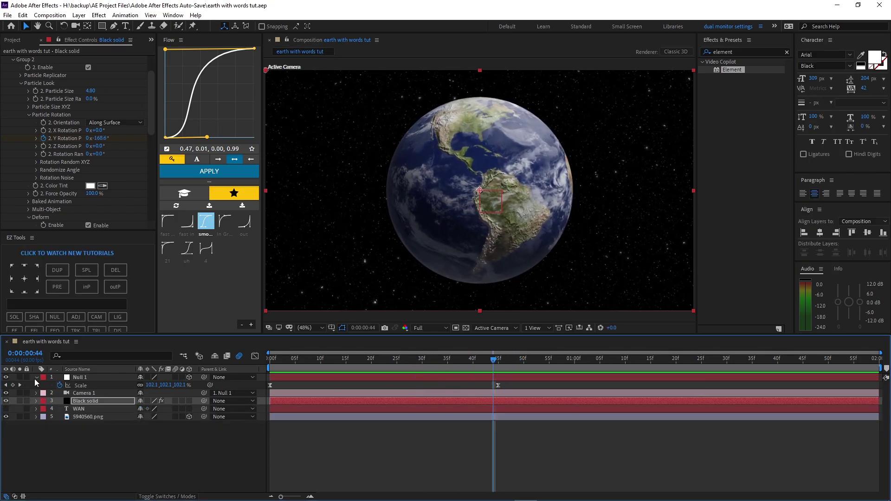
Step: Hide Null 1's Scale property in the timeline
left_click(36, 378)
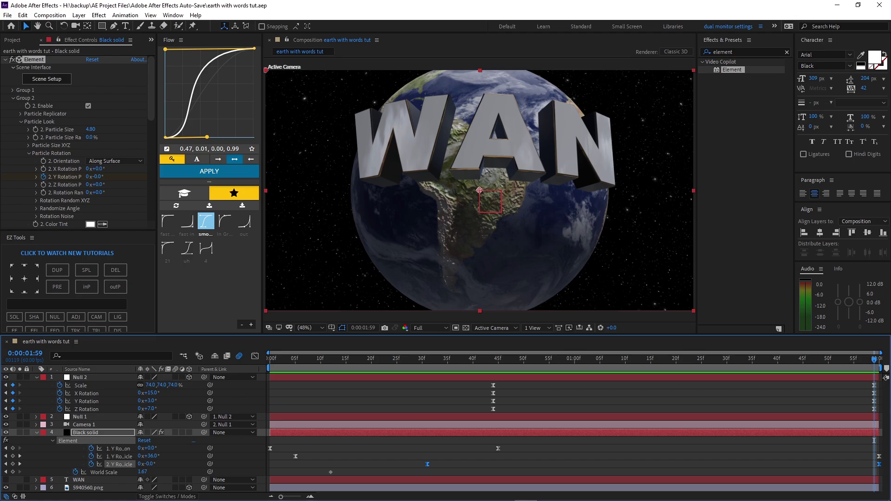
Step: In Element's Render Settings > Ambient Occlusion, raise the SSAO Intensity, then preview the animation
left_click(13, 99)
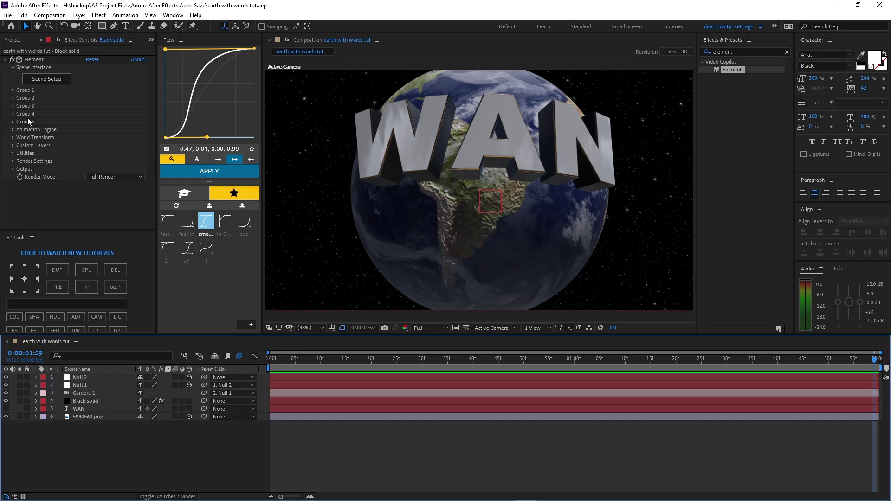
left_click(13, 161)
scroll(13, 165, "down", 3)
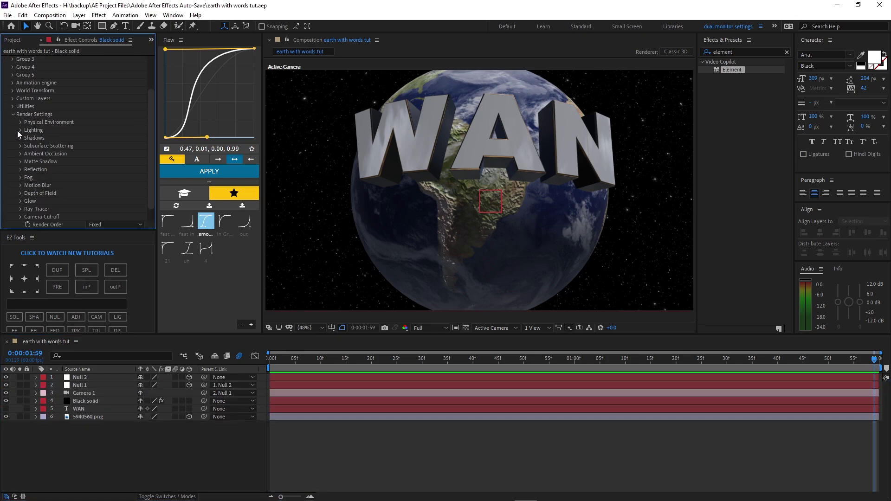
left_click(19, 153)
scroll(18, 154, "down", 3)
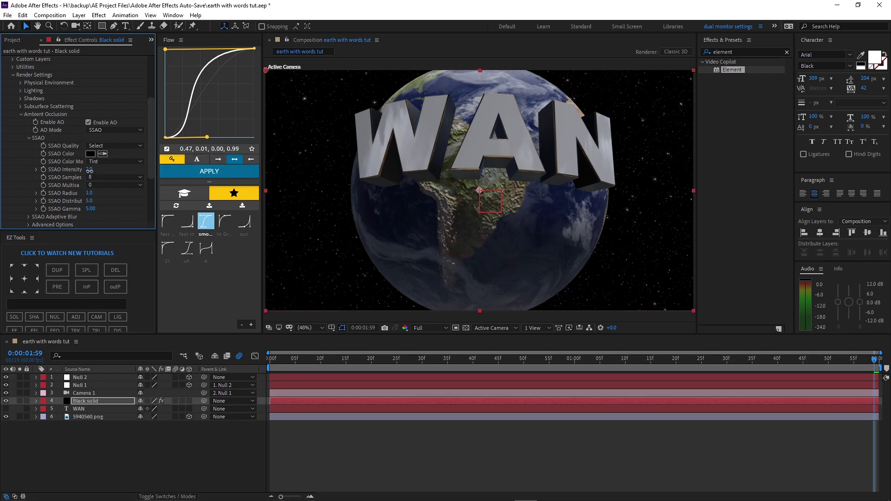
left_click_drag(90, 171, 115, 172)
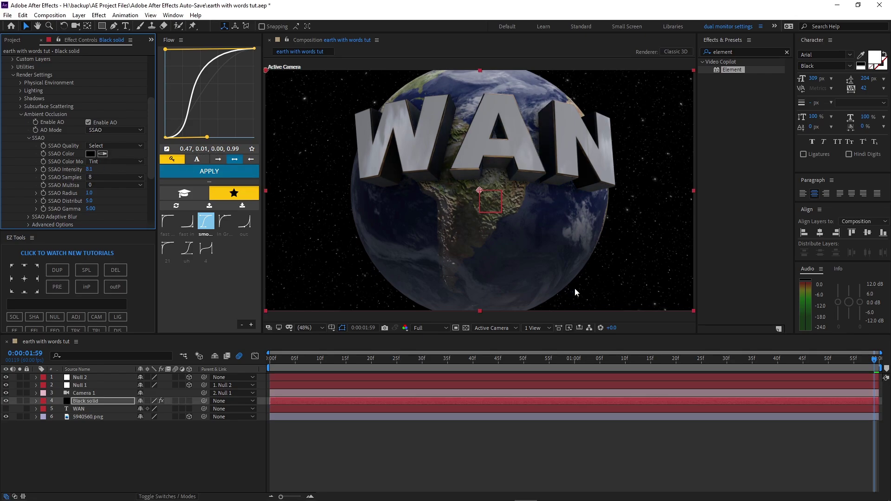
key("space")
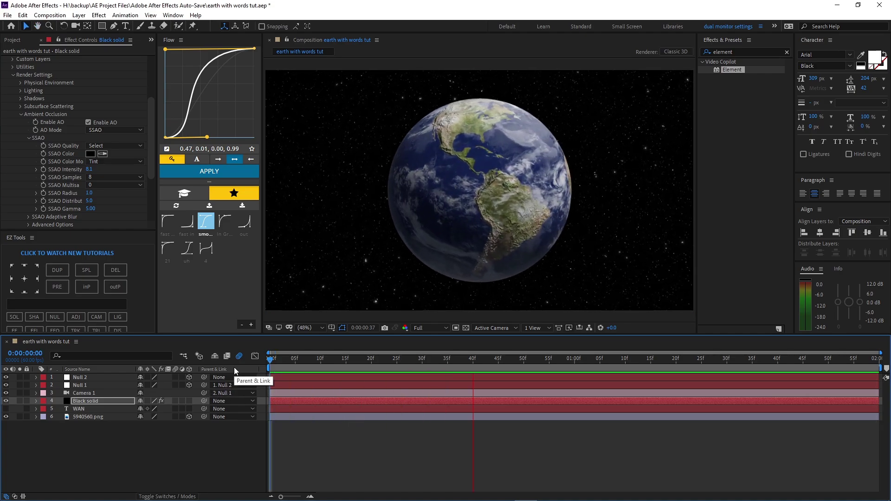